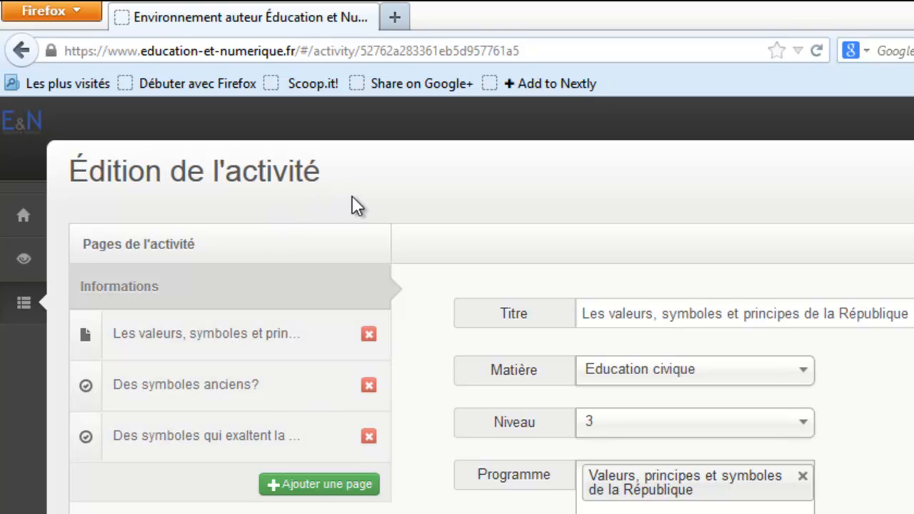
# Add a new page to the activity using the "Page quiz" template.
pyautogui.click(305, 490)
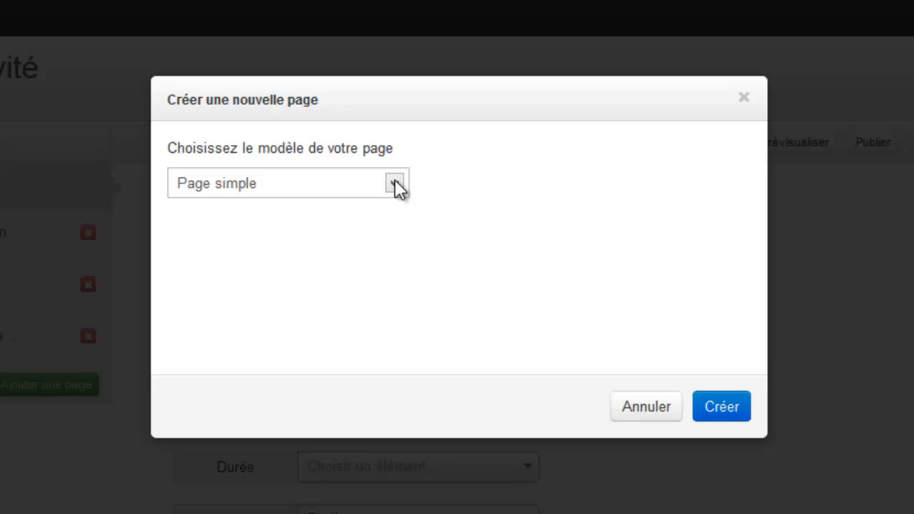
pyautogui.click(395, 185)
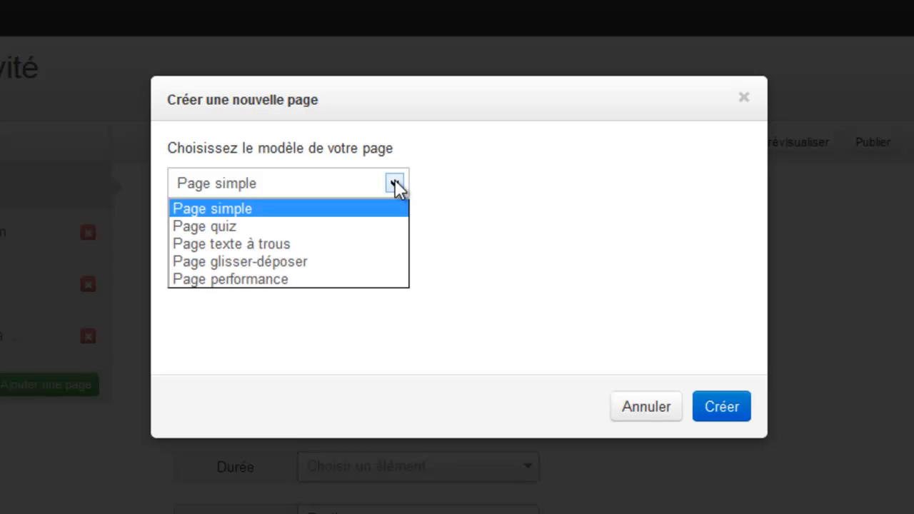
pyautogui.click(320, 227)
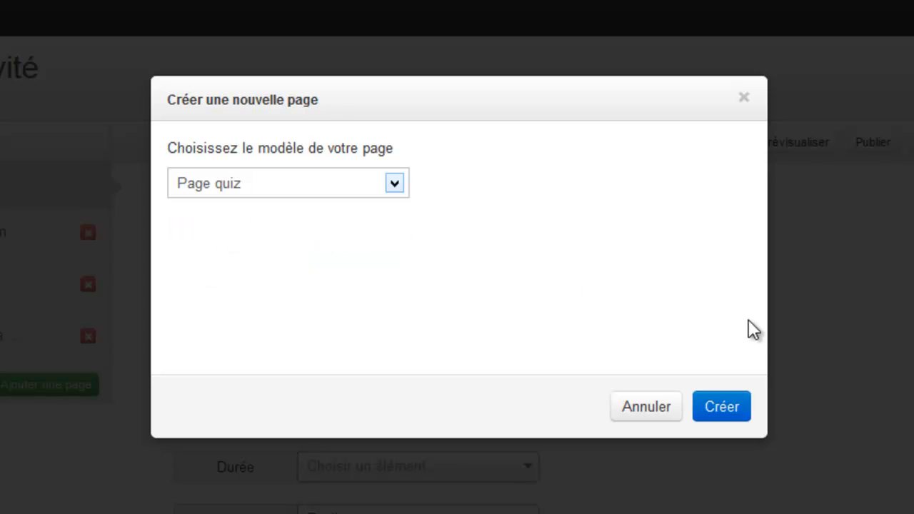
pyautogui.click(720, 406)
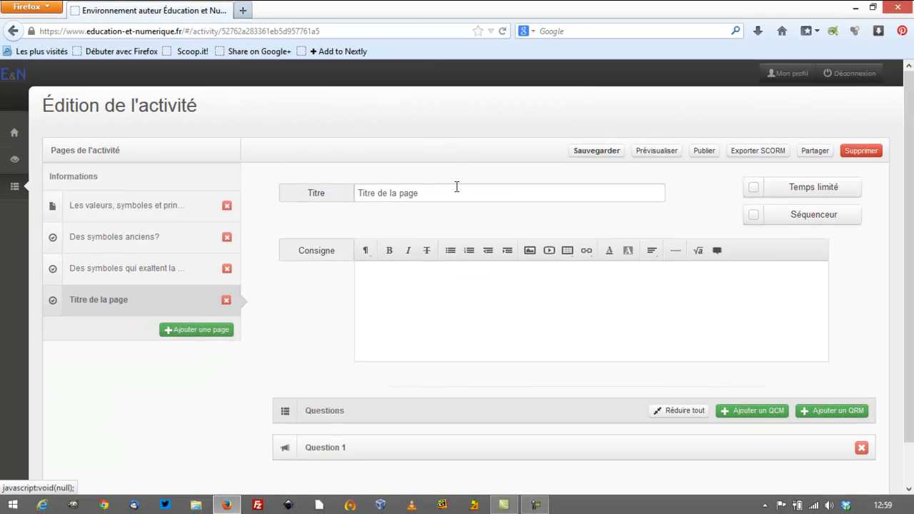
# Set the new quiz page's title to "Des valeurs et des principes".
pyautogui.moveTo(432, 192); pyautogui.dragTo(319, 183)
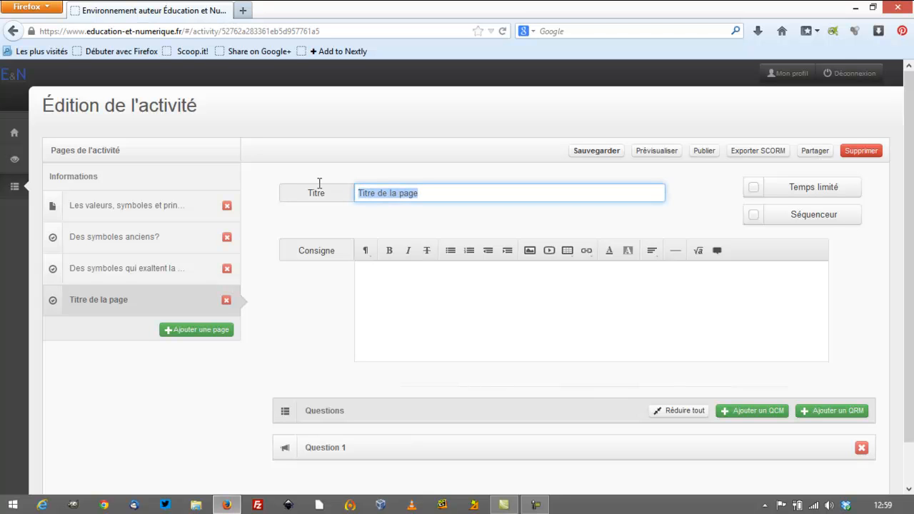
pyautogui.write('Des valeurs et es ')
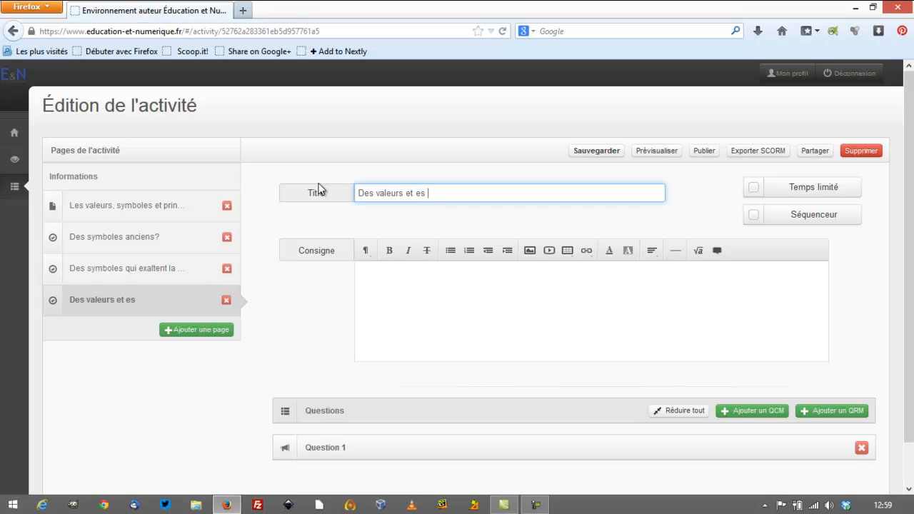
pyautogui.write('principes')
pyautogui.click(417, 199)
pyautogui.write('d')
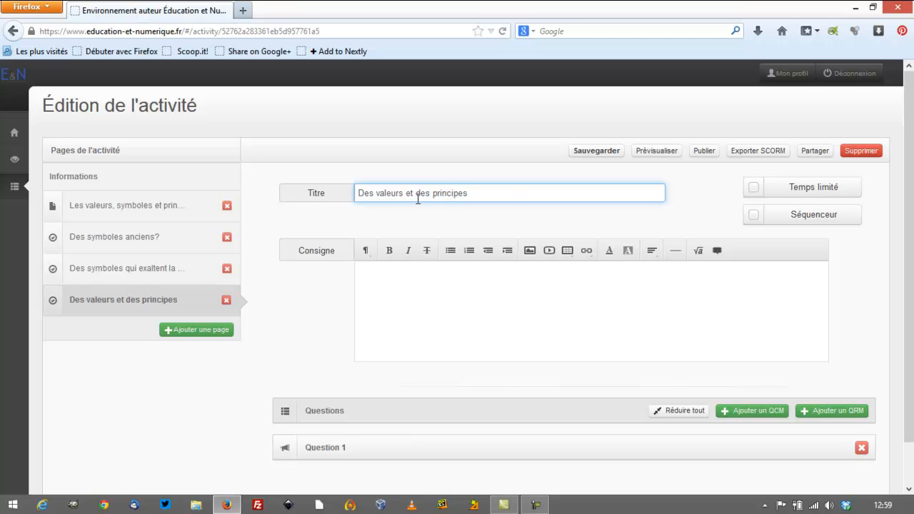
# Write the page instructions: "Réponds aux questions suivantes. Tu peux t'aider avec le diaporama ci-dessous".
pyautogui.click(477, 288)
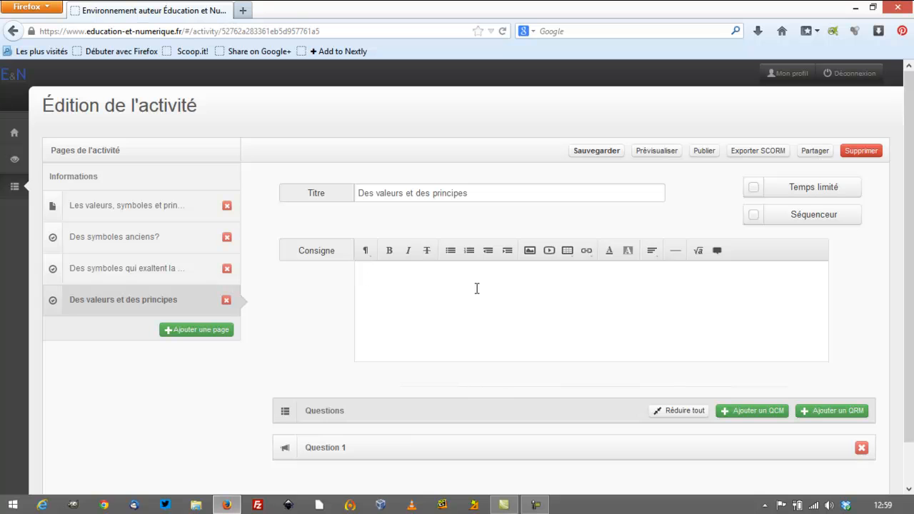
pyautogui.write('Répnds aux')
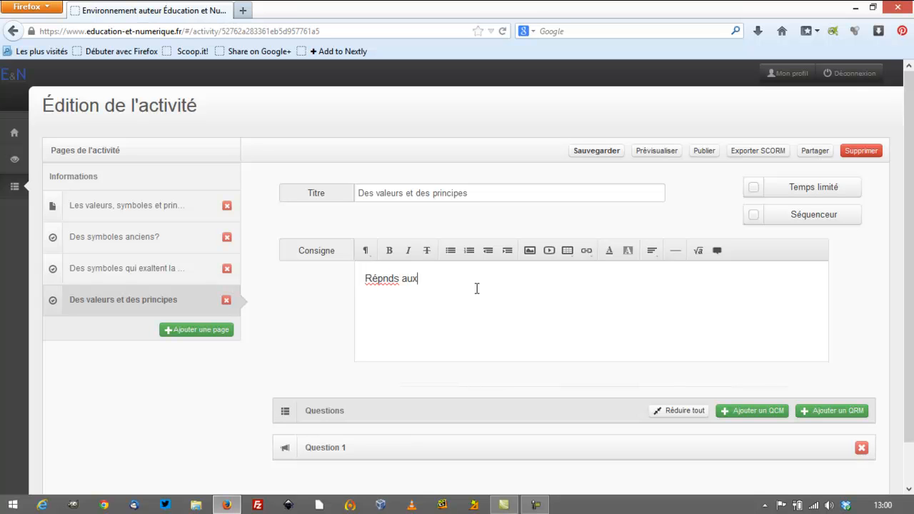
pyautogui.write(" questions suivantes. Tu peux t'ai")
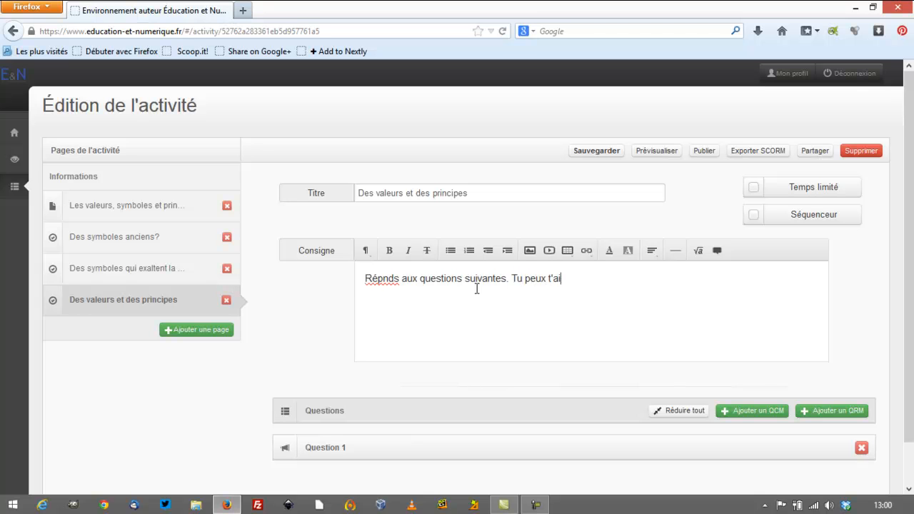
pyautogui.write('der avecle diaporama ce')
pyautogui.press('Home')
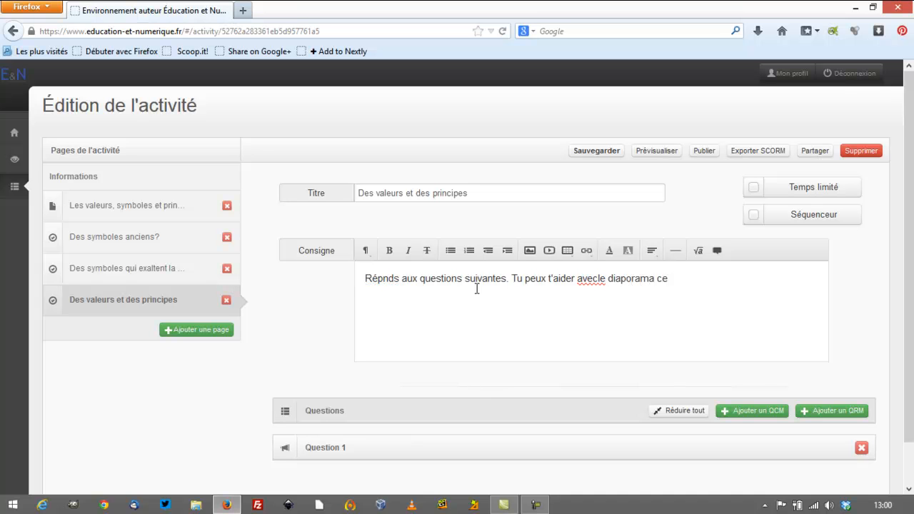
pyautogui.click(678, 281)
pyautogui.press('BackSpace')
pyautogui.write('i-drssou')
pyautogui.press('BackSpace')
pyautogui.press('BackSpace')
pyautogui.press('BackSpace')
pyautogui.press('BackSpace')
pyautogui.press('BackSpace')
pyautogui.write('essous')
pyautogui.click(596, 280)
pyautogui.click(383, 282)
pyautogui.write('o')
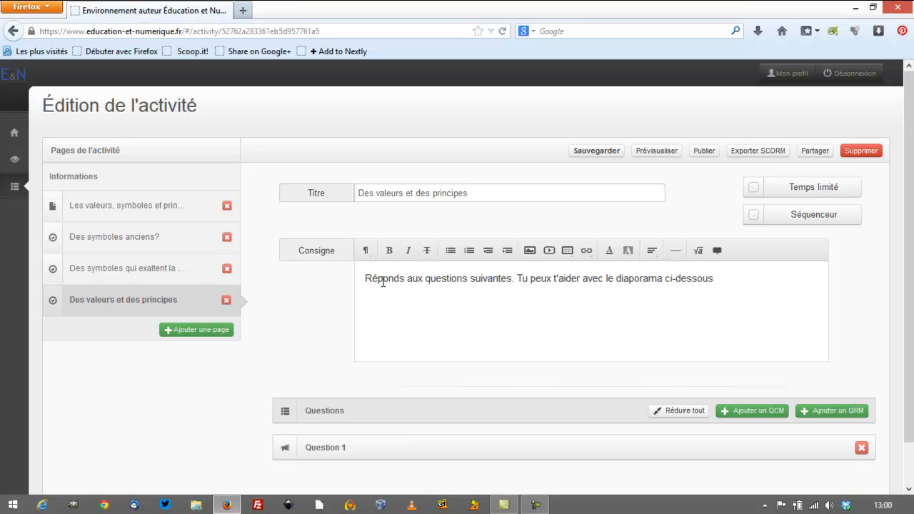
# Expand Question 1 and set its wording to "Quel symbole de la République exprime les valeurs de la République?".
pyautogui.moveTo(908, 200); pyautogui.dragTo(907, 250)
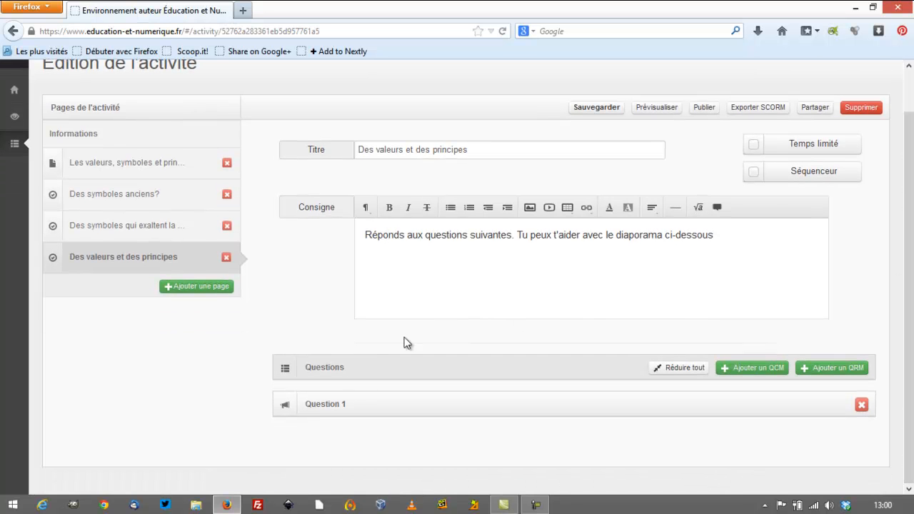
pyautogui.click(318, 405)
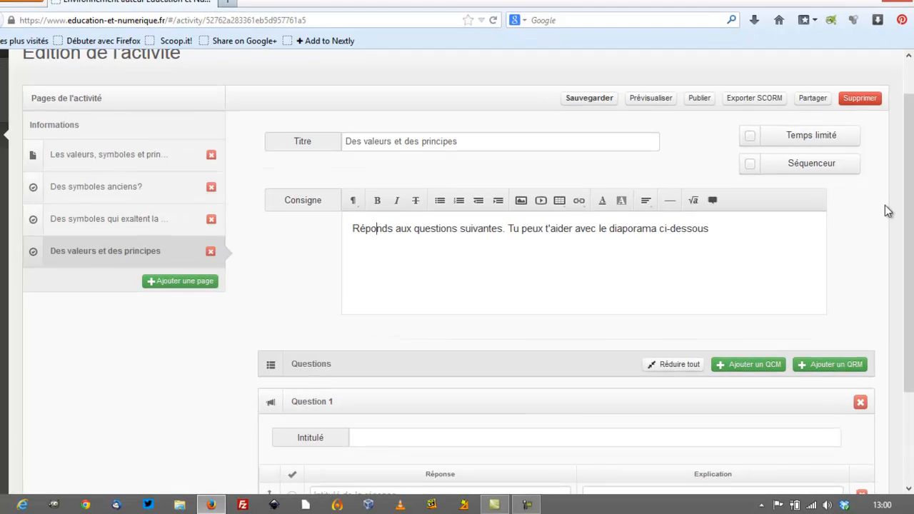
pyautogui.scroll(-2, 912, 105)
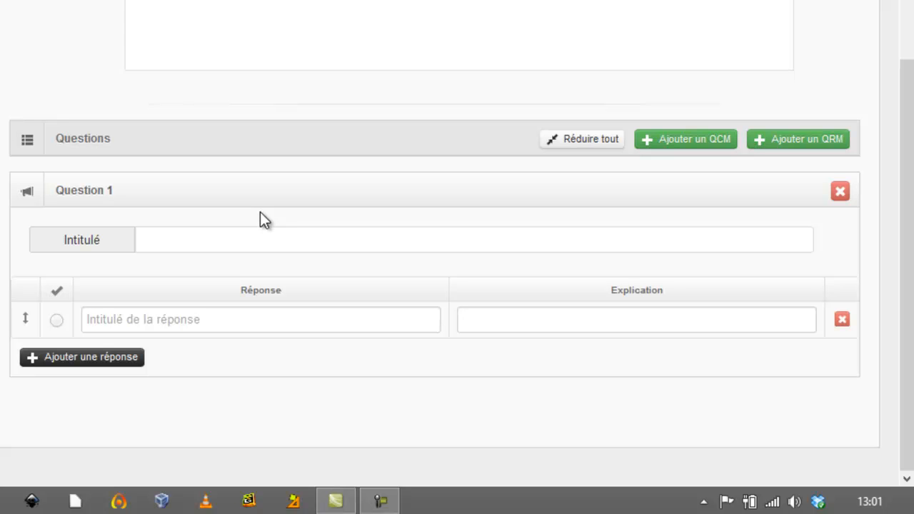
pyautogui.write('Quelle est')
pyautogui.write(' la devise')
pyautogui.write(' de')
pyautogui.press('BackSpace')
pyautogui.press('BackSpace')
pyautogui.press('BackSpace')
pyautogui.press('BackSpace')
pyautogui.press('BackSpace')
pyautogui.press('BackSpace')
pyautogui.press('BackSpace')
pyautogui.press('BackSpace')
pyautogui.press('BackSpace')
pyautogui.press('BackSpace')
pyautogui.press('BackSpace')
pyautogui.press('BackSpace')
pyautogui.press('BackSpace')
pyautogui.press('BackSpace')
pyautogui.press('BackSpace')
pyautogui.press('BackSpace')
pyautogui.press('BackSpace')
pyautogui.press('BackSpace')
pyautogui.press('BackSpace')
pyautogui.write('symbole de a République ')
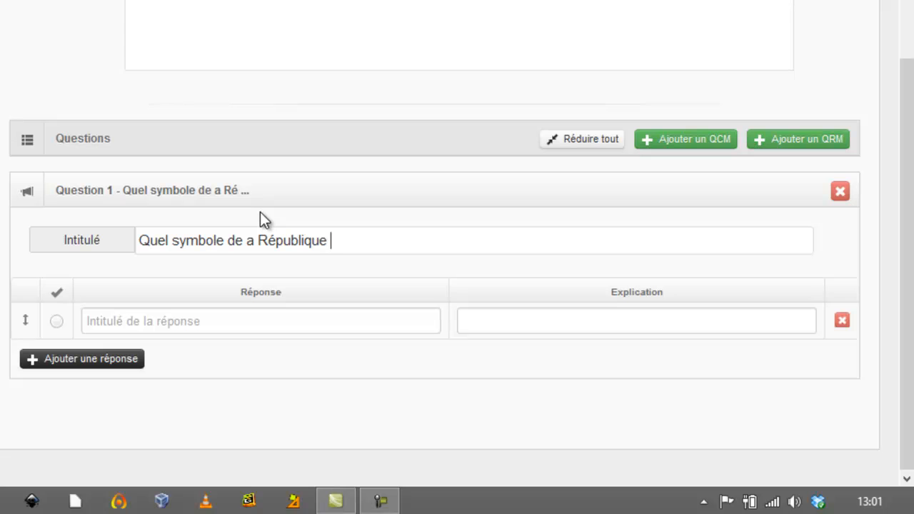
pyautogui.write('exprime ls valeurs de la Rép')
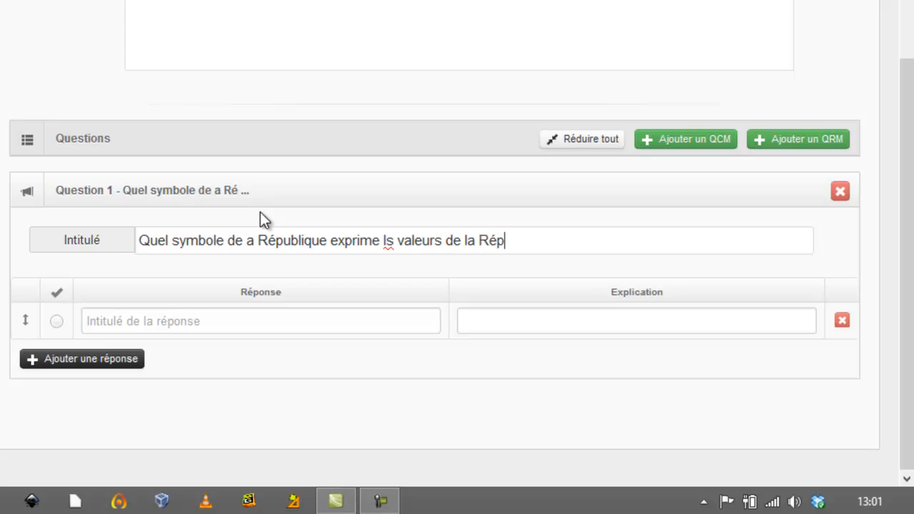
pyautogui.write('ublique')
pyautogui.click(247, 243)
pyautogui.write('lique')
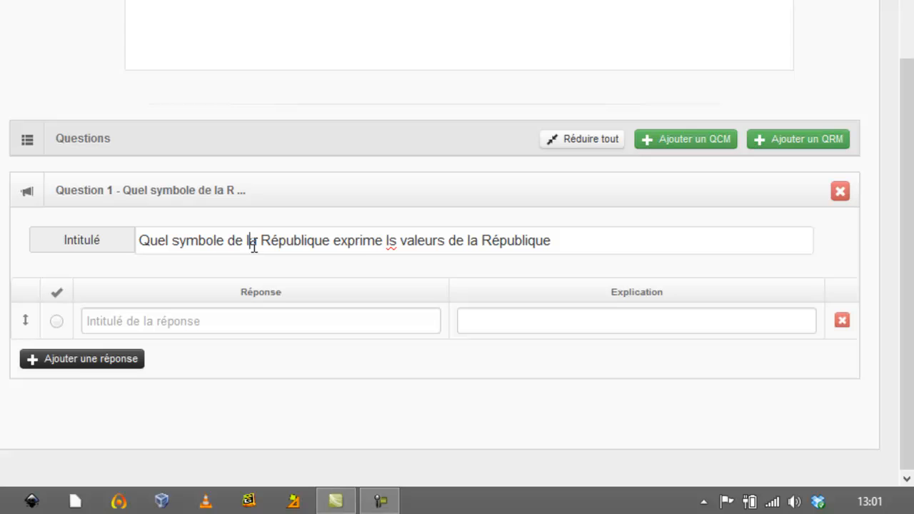
pyautogui.click(393, 241)
pyautogui.write('e')
pyautogui.click(559, 241)
pyautogui.write('?')
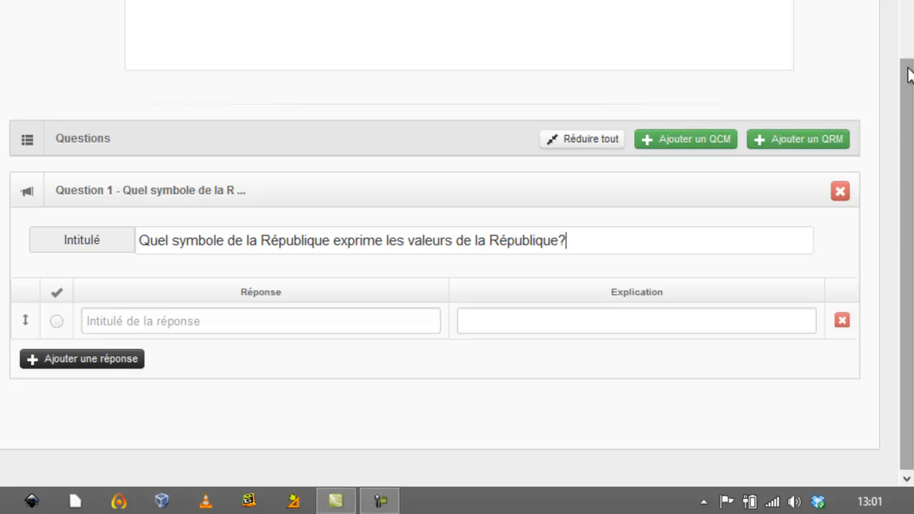
# Enter "Marianne" as Question 1's first answer and add a second answer, "Le drapeau tricolore".
pyautogui.scroll(-1, 905, 150)
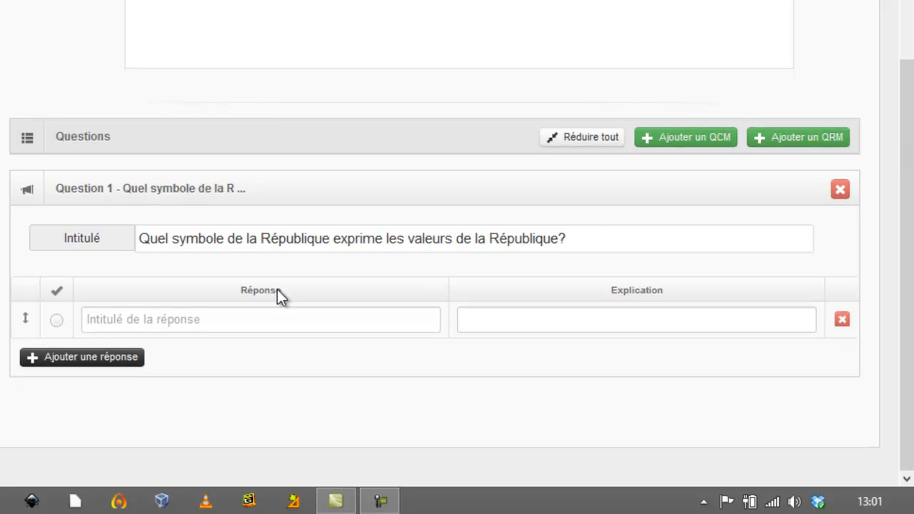
pyautogui.click(148, 327)
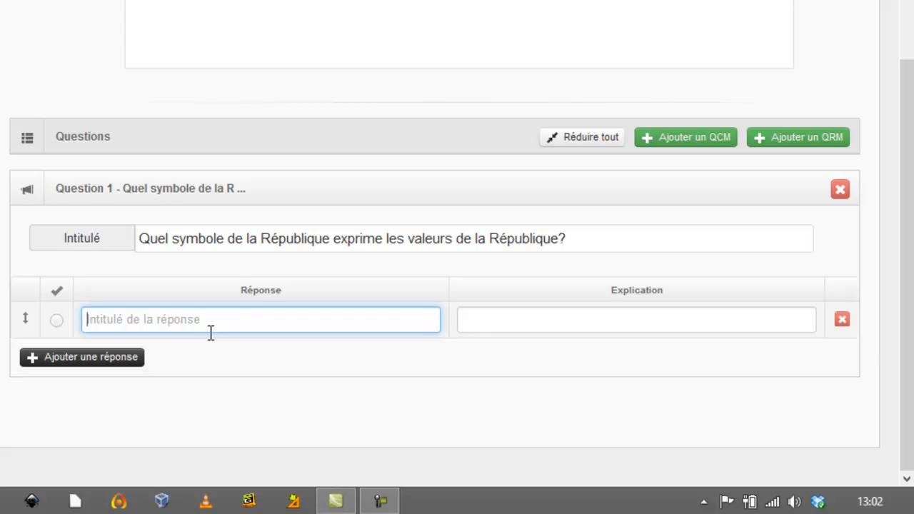
pyautogui.write('Marianne')
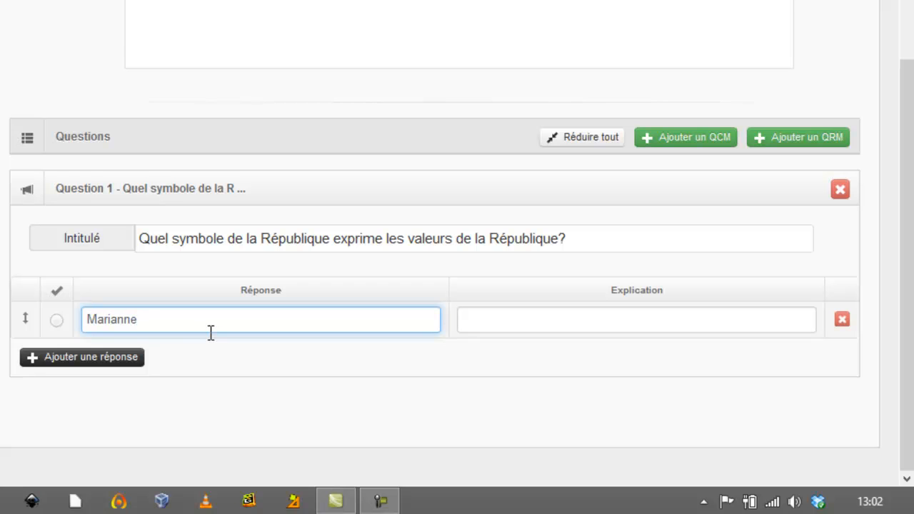
pyautogui.click(109, 358)
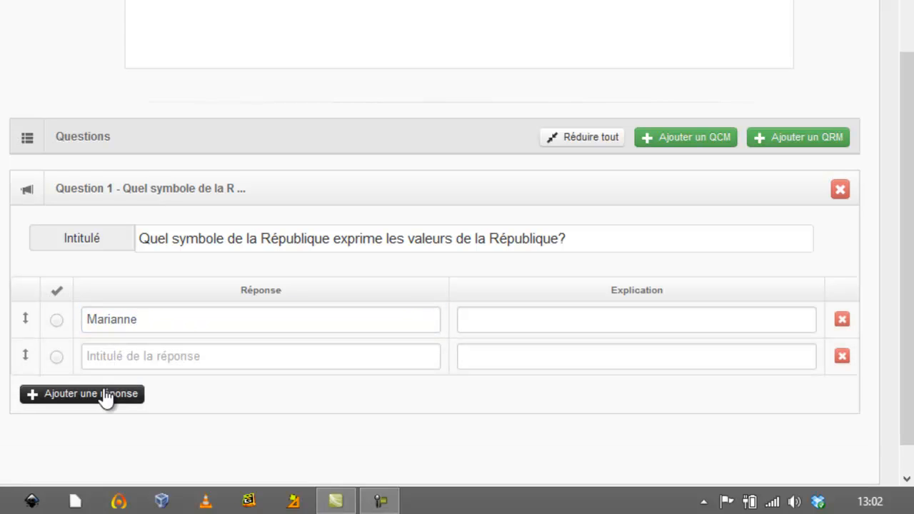
pyautogui.click(170, 356)
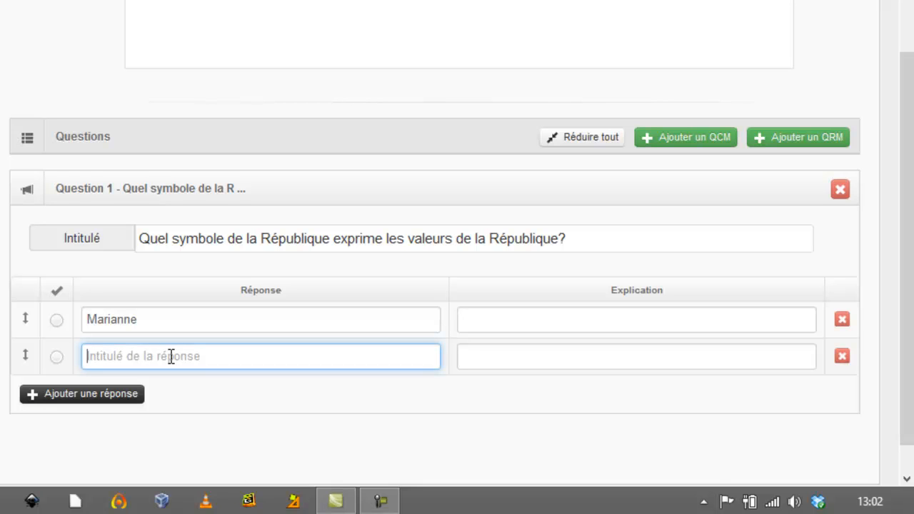
pyautogui.write('Le drapeau tricolore')
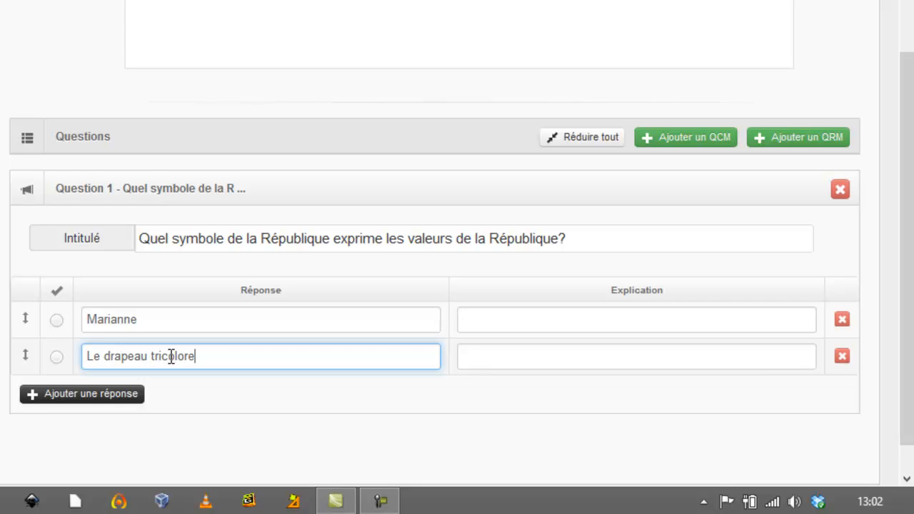
# Add a third answer to Question 1 reading "Le sceau de la République".
pyautogui.click(98, 394)
pyautogui.click(135, 395)
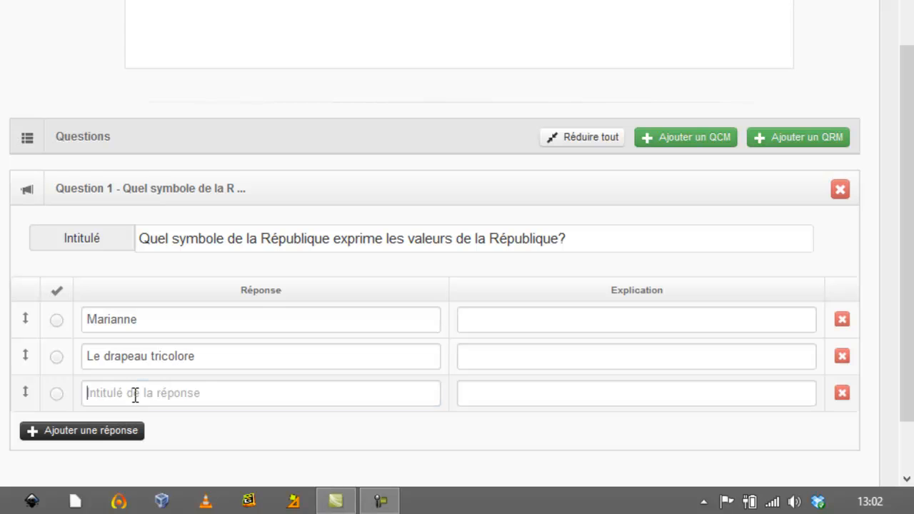
pyautogui.write('Le sce')
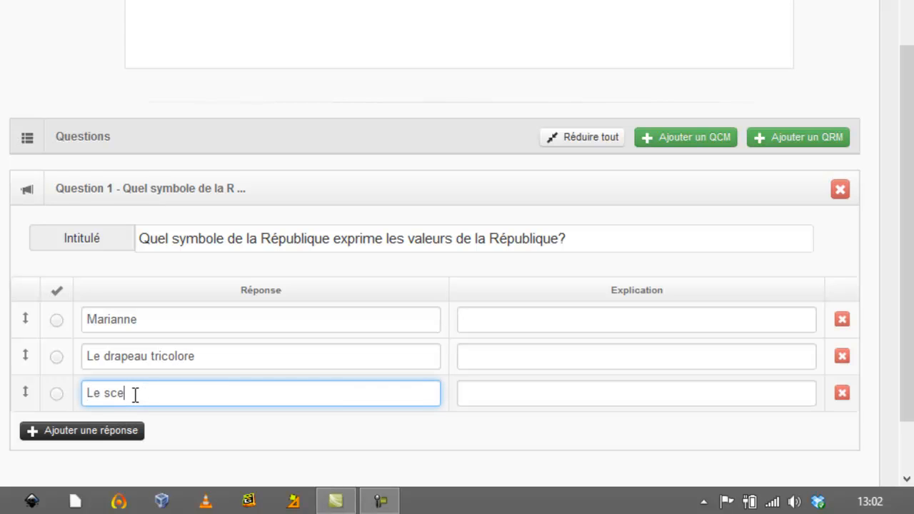
pyautogui.write('au de la République')
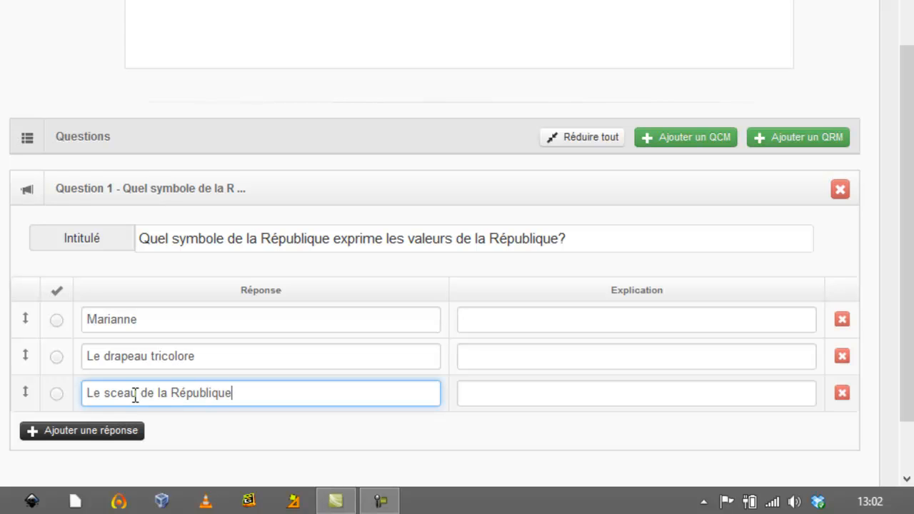
# Add a fourth answer, "La devise", to Question 1 and mark it as the correct one.
pyautogui.click(88, 433)
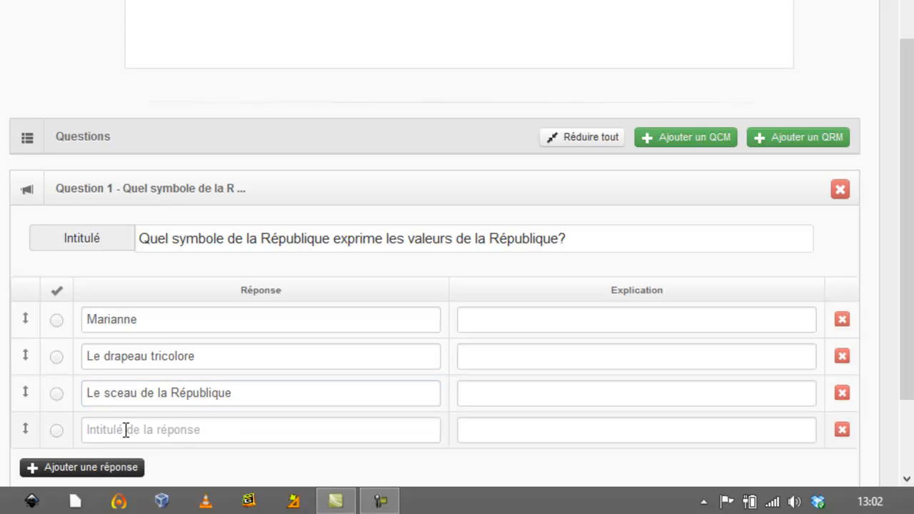
pyautogui.click(125, 433)
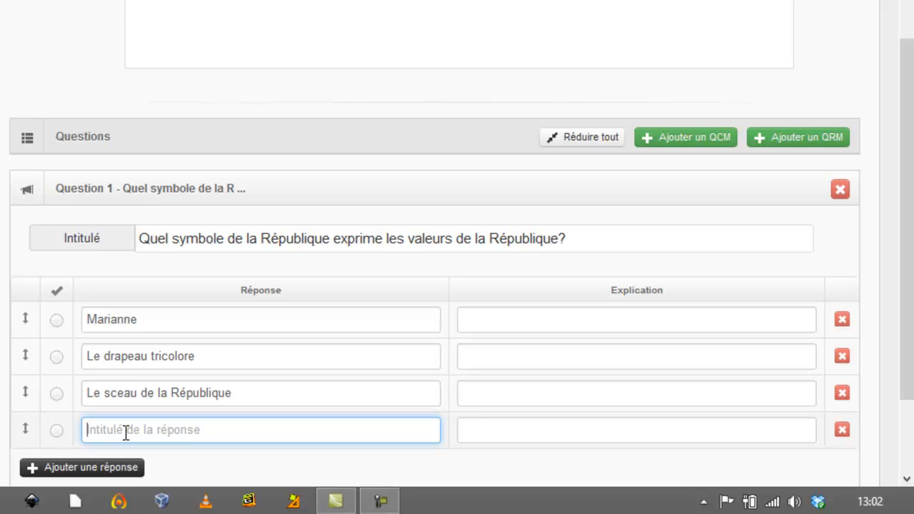
pyautogui.write('La devise')
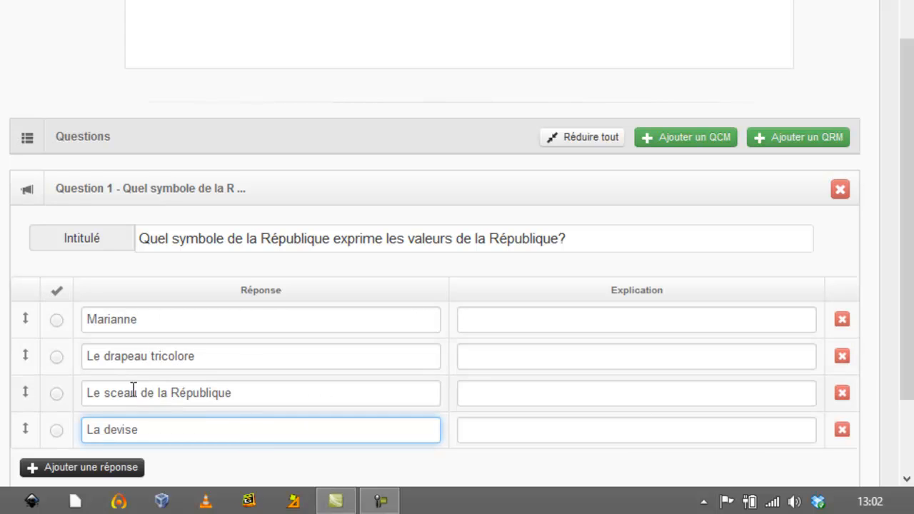
pyautogui.click(57, 431)
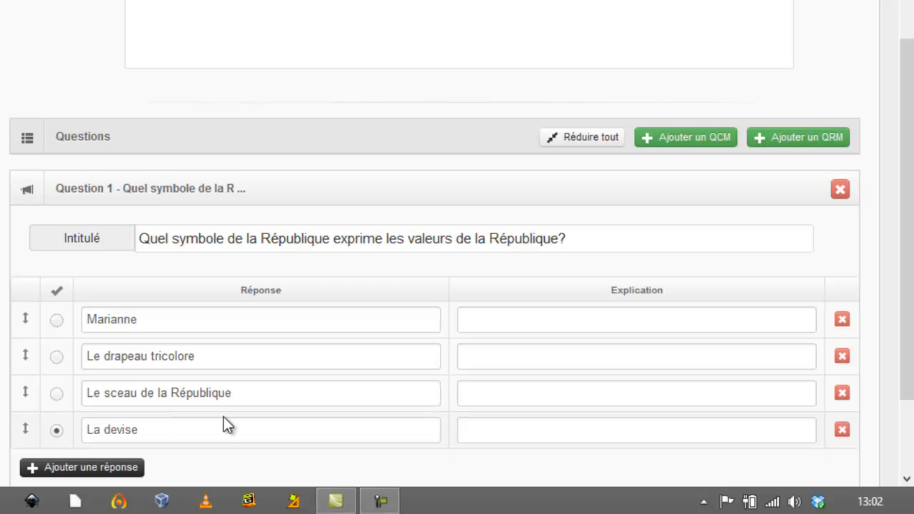
# Add a multiple-response question (QRM) to the quiz page as the second question.
pyautogui.moveTo(910, 153); pyautogui.dragTo(904, 243)
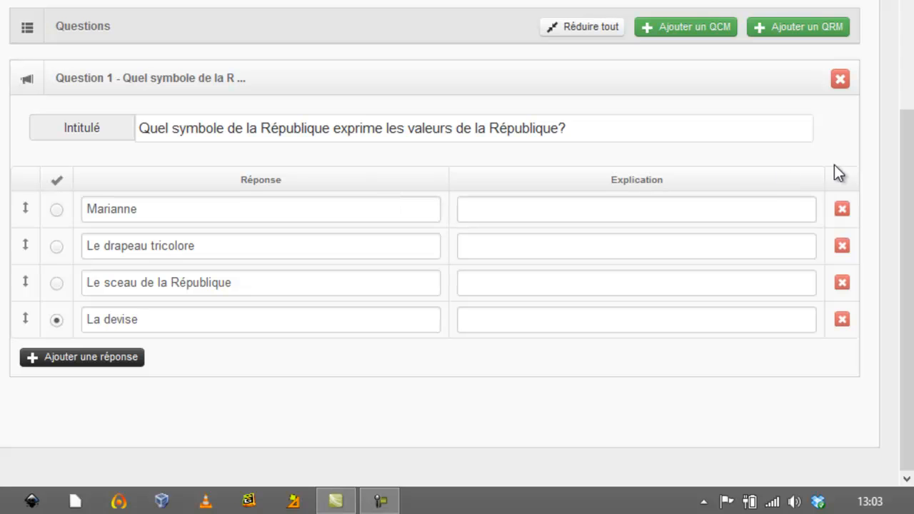
pyautogui.moveTo(908, 190); pyautogui.dragTo(907, 153)
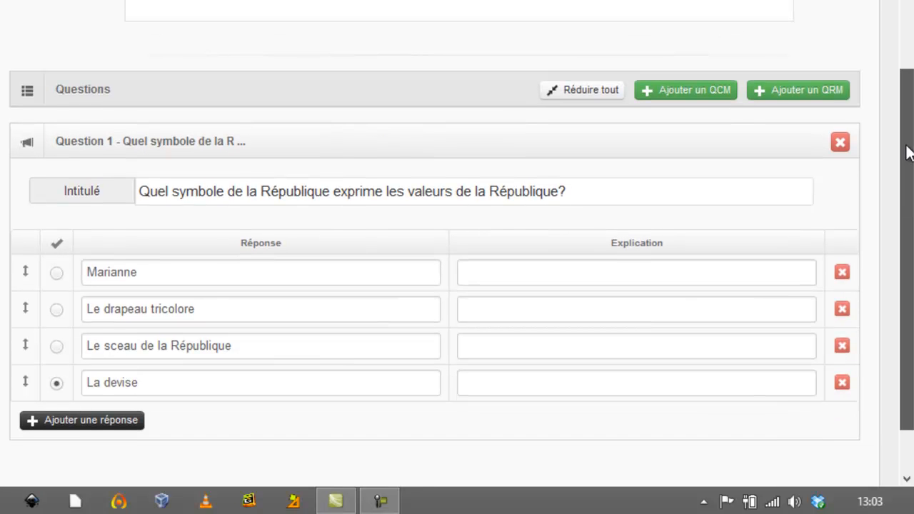
pyautogui.click(791, 100)
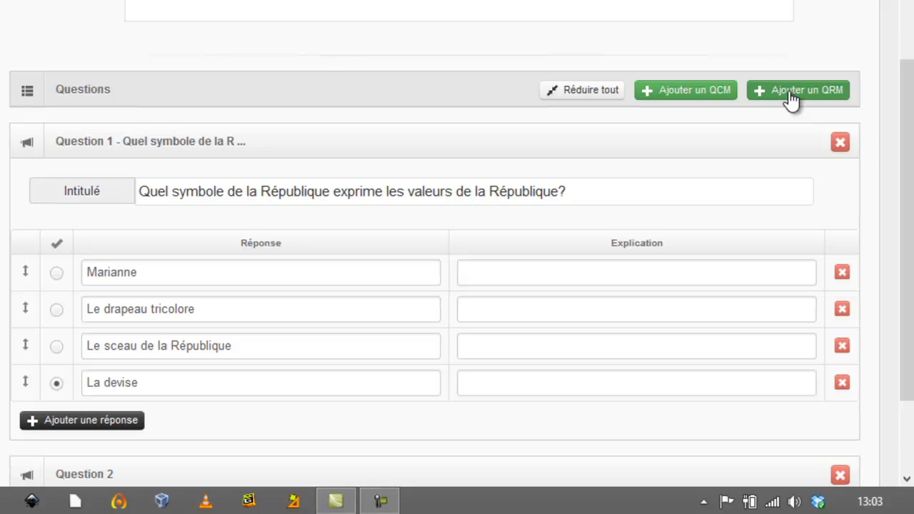
# Expand Question 2 for editing and collapse Question 1.
pyautogui.moveTo(907, 82); pyautogui.dragTo(907, 214)
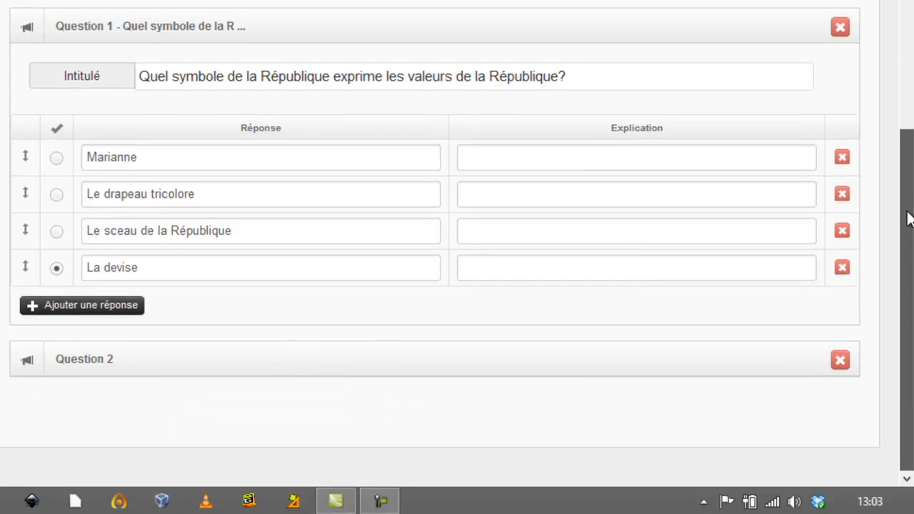
pyautogui.click(103, 362)
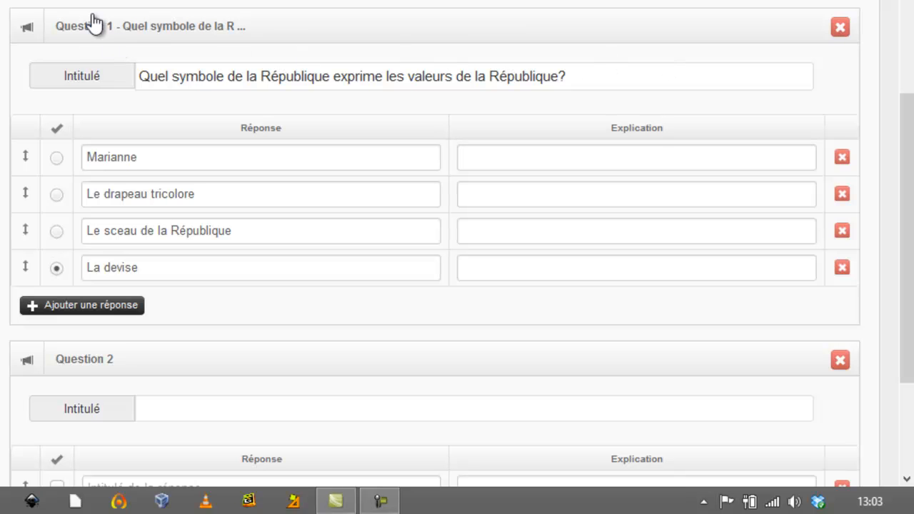
pyautogui.click(117, 27)
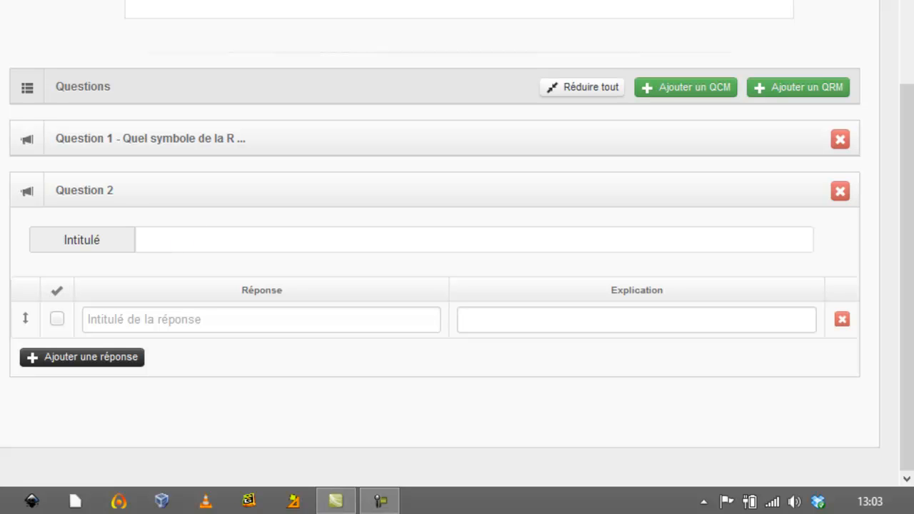
# Set Question 2's wording to "Quels sont d'après la constitution de 1958 les grands principes de la République?".
pyautogui.write('Queles')
pyautogui.press('BackSpace')
pyautogui.press('BackSpace')
pyautogui.write('s snt')
pyautogui.press('BackSpace')
pyautogui.press('BackSpace')
pyautogui.write("ont d'après la constitution de 1958 ")
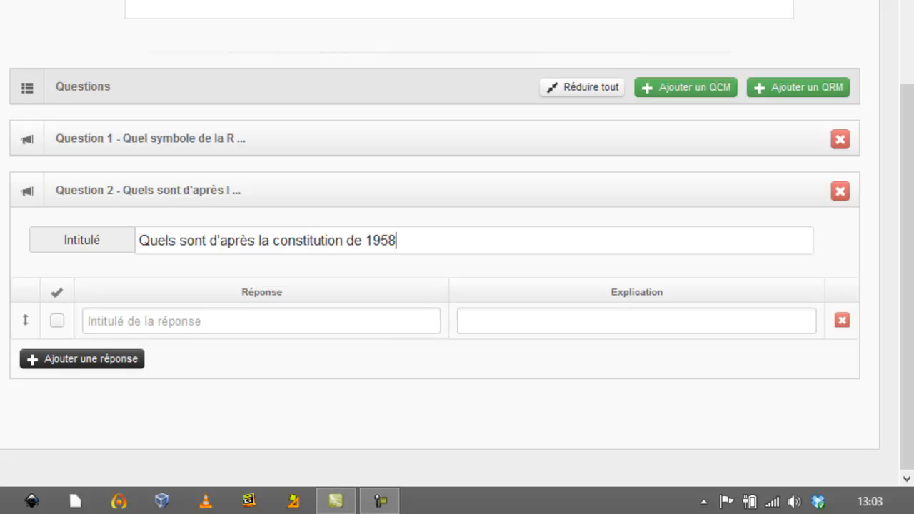
pyautogui.write('les grand')
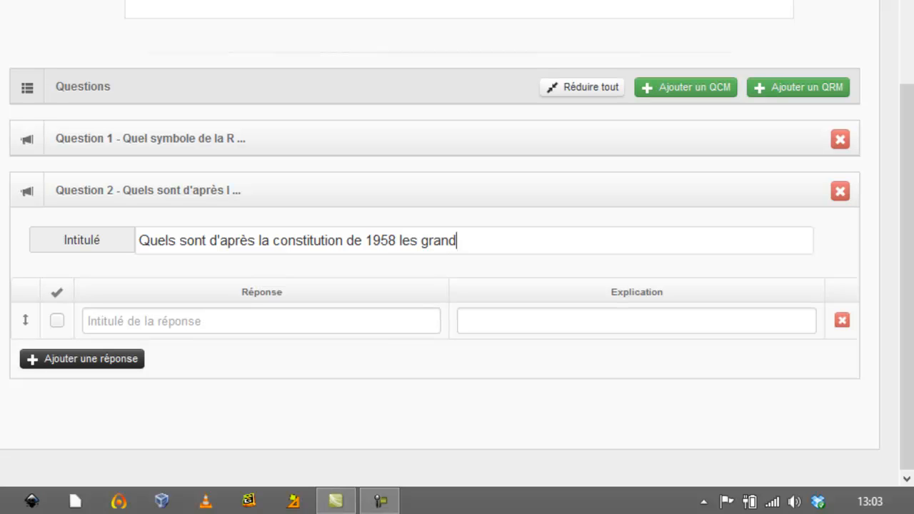
pyautogui.write('s principes de ')
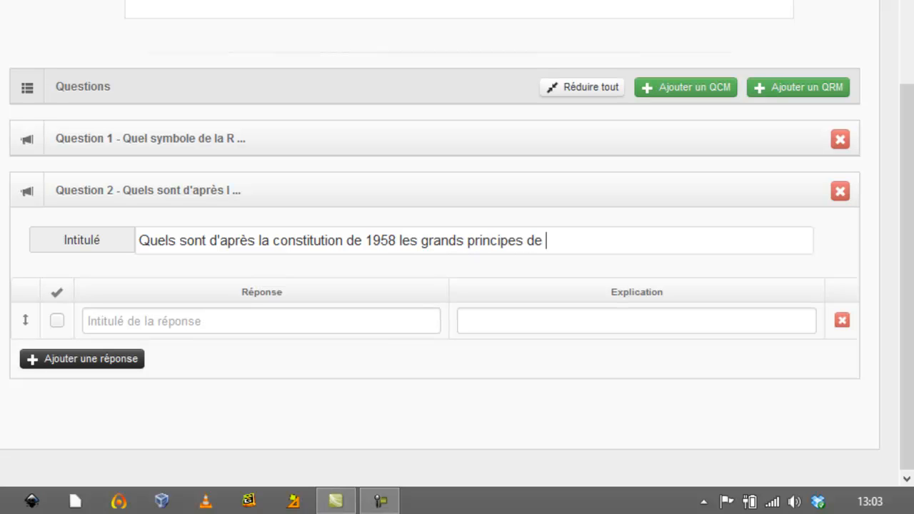
pyautogui.write('la République?')
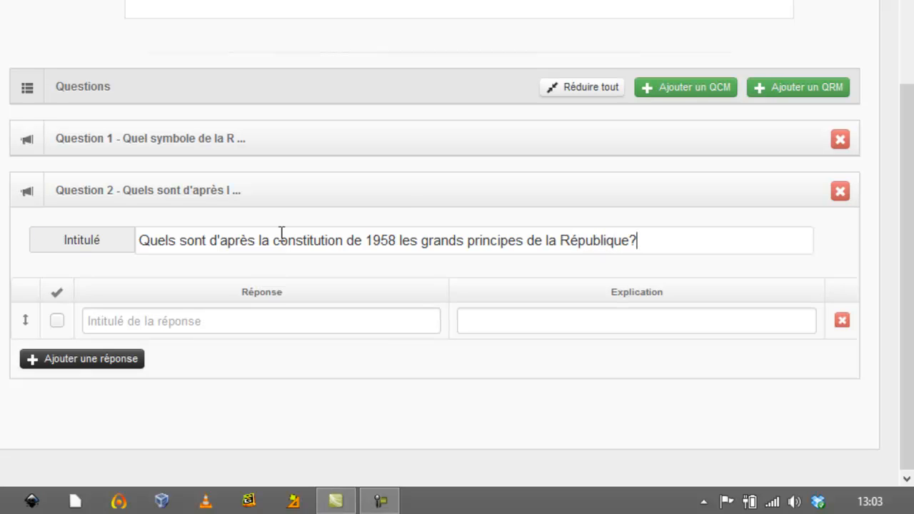
# Enter "Liberté" as Question 2's first answer and add a second answer, "Laïque".
pyautogui.moveTo(909, 133); pyautogui.dragTo(902, 215)
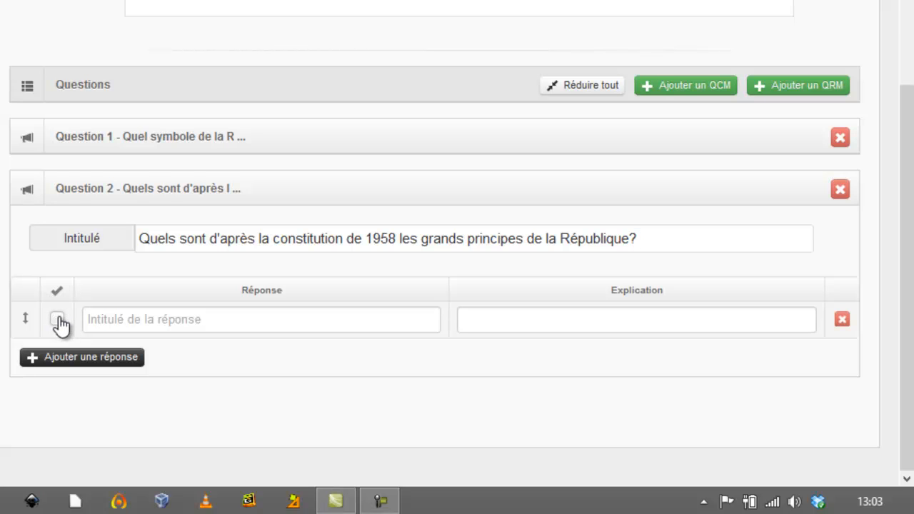
pyautogui.click(222, 319)
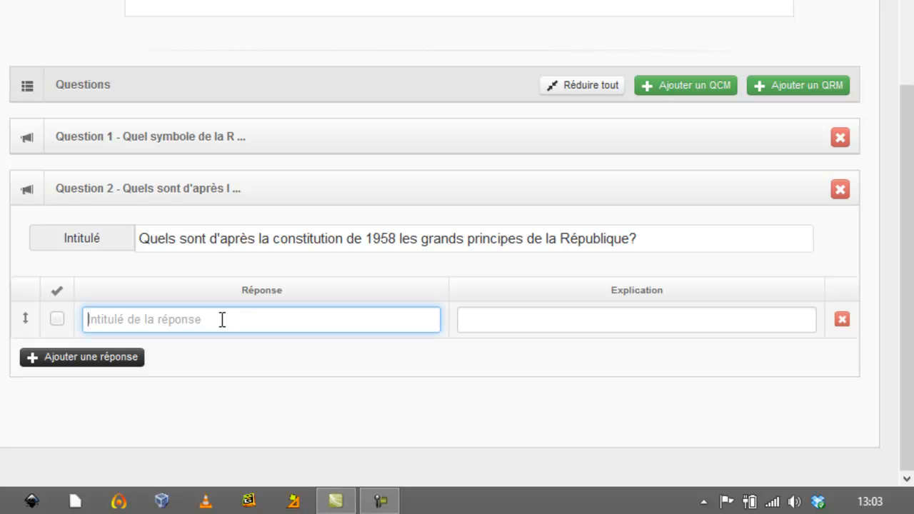
pyautogui.write('Liberté')
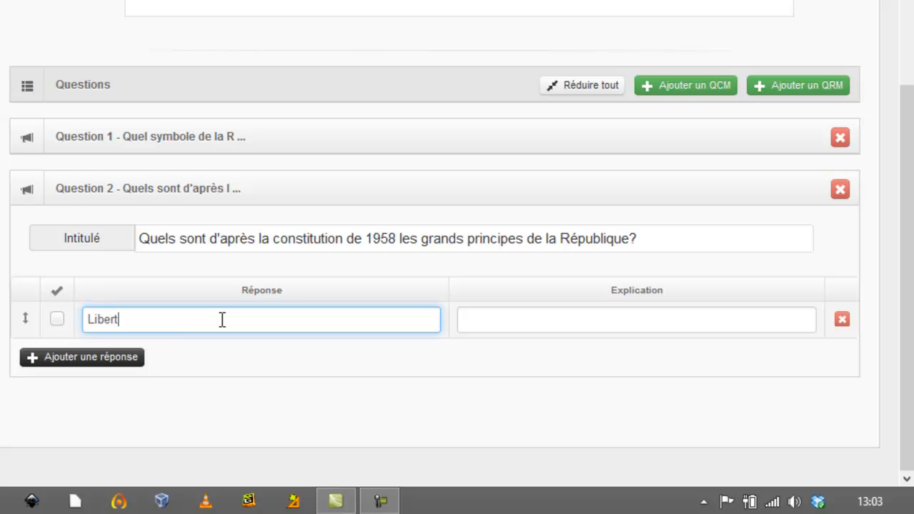
pyautogui.click(121, 361)
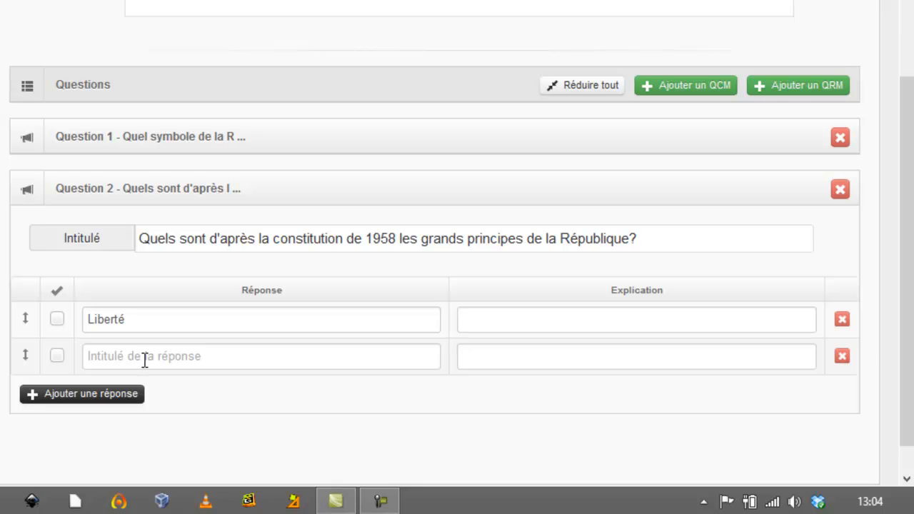
pyautogui.click(145, 360)
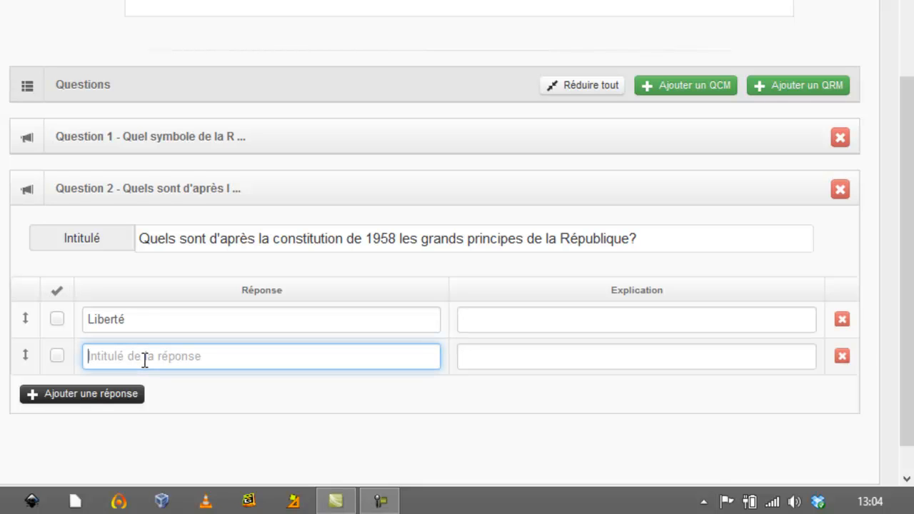
pyautogui.write('L')
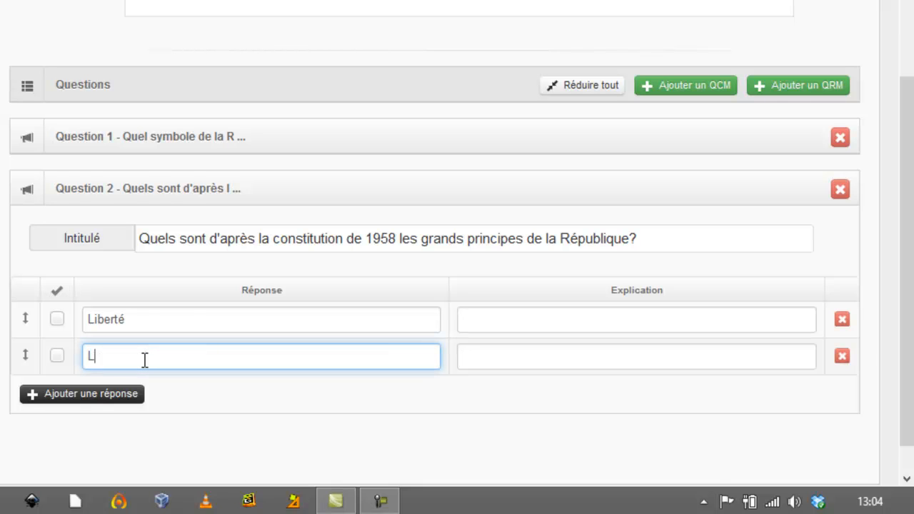
pyautogui.write('a$ique')
pyautogui.press('BackSpace')
pyautogui.press('BackSpace')
pyautogui.press('BackSpace')
pyautogui.press('BackSpace')
pyautogui.press('BackSpace')
pyautogui.write('ïque')
# Add a third answer, "Egalité", and a fourth answer, "Démocratique", to Question 2.
pyautogui.click(102, 400)
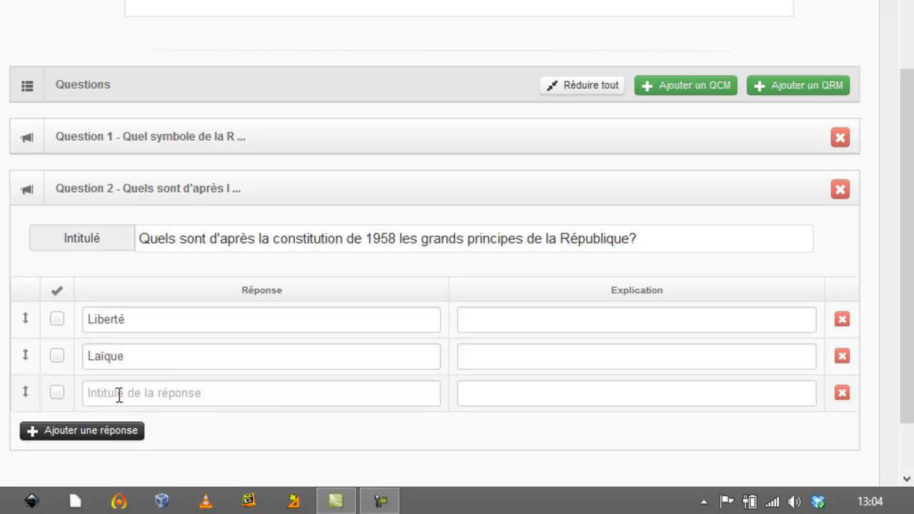
pyautogui.click(118, 397)
pyautogui.write('Egalité')
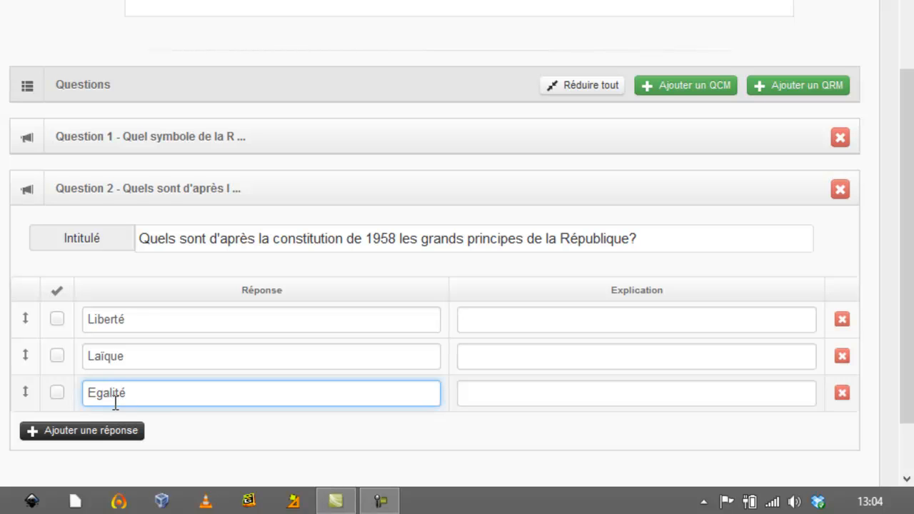
pyautogui.click(86, 434)
pyautogui.click(119, 434)
pyautogui.write('Démocr')
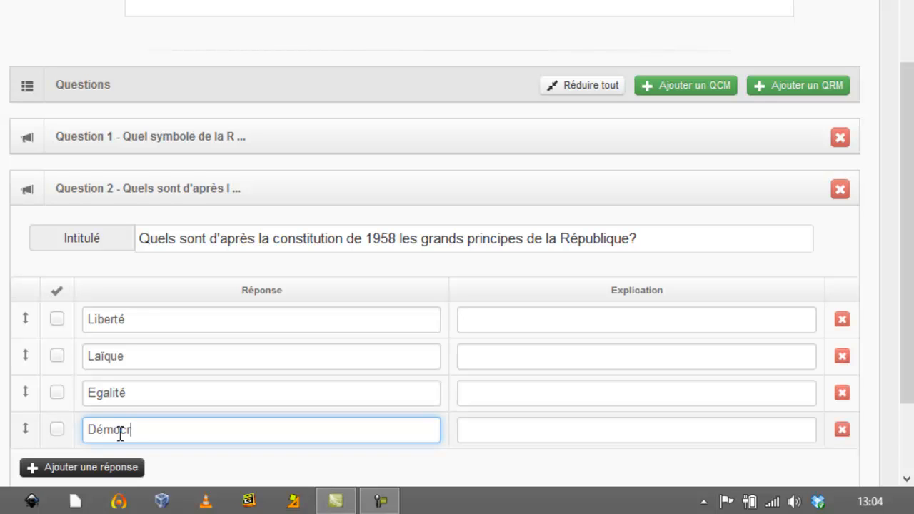
pyautogui.write('atique')
# Add a fifth answer, "Sociale", and a sixth answer, "Fraternité", to Question 2.
pyautogui.click(90, 472)
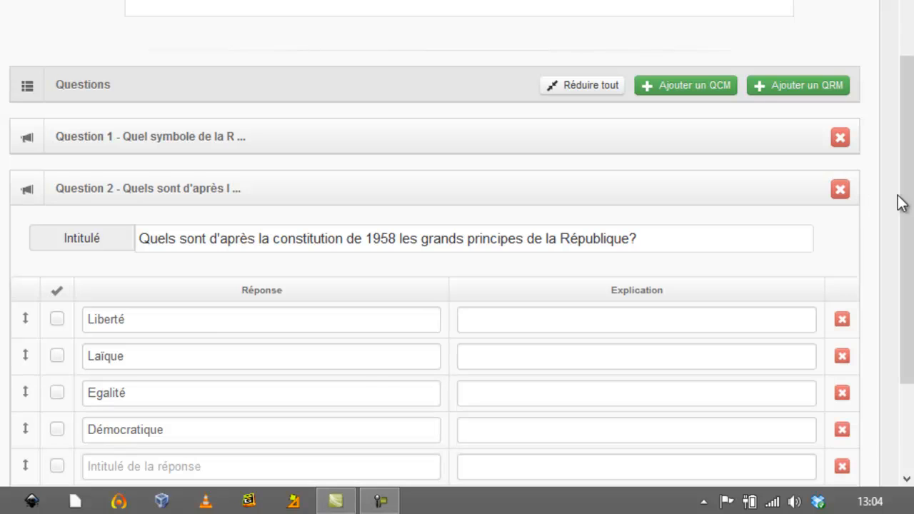
pyautogui.moveTo(910, 207); pyautogui.dragTo(909, 336)
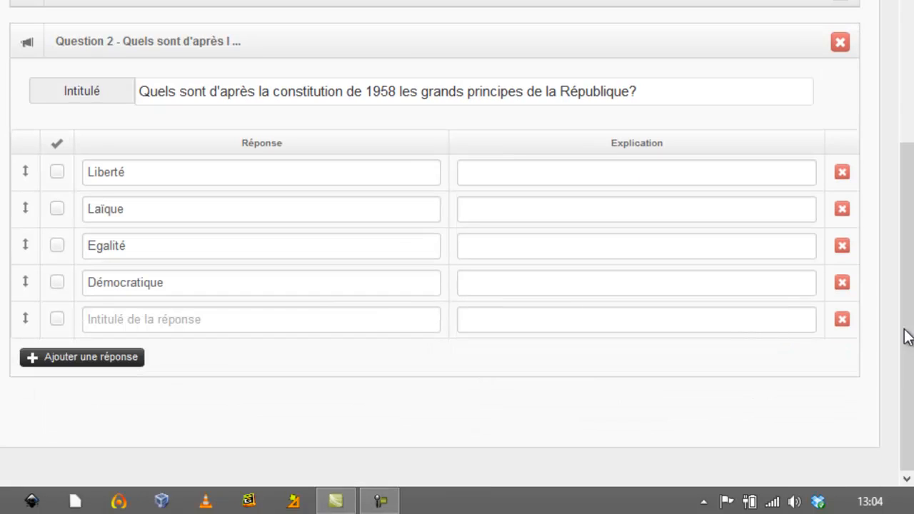
pyautogui.click(243, 319)
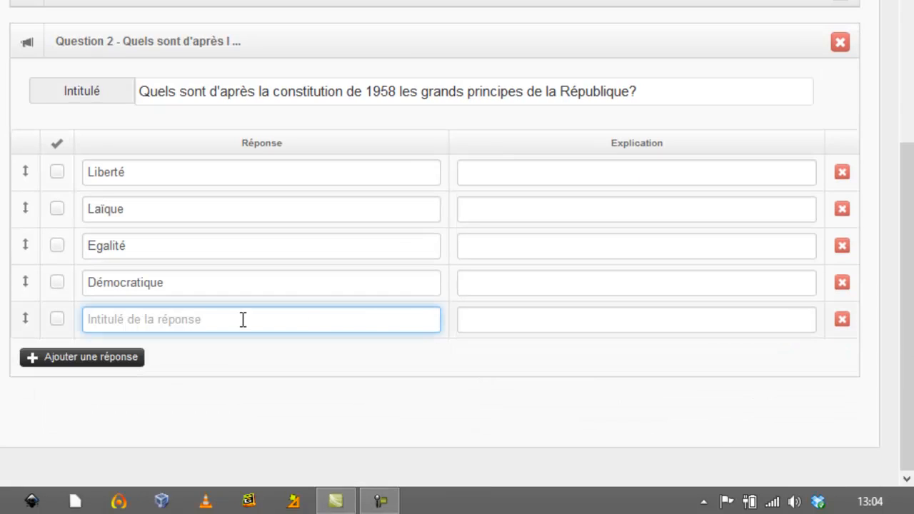
pyautogui.write('Sociale')
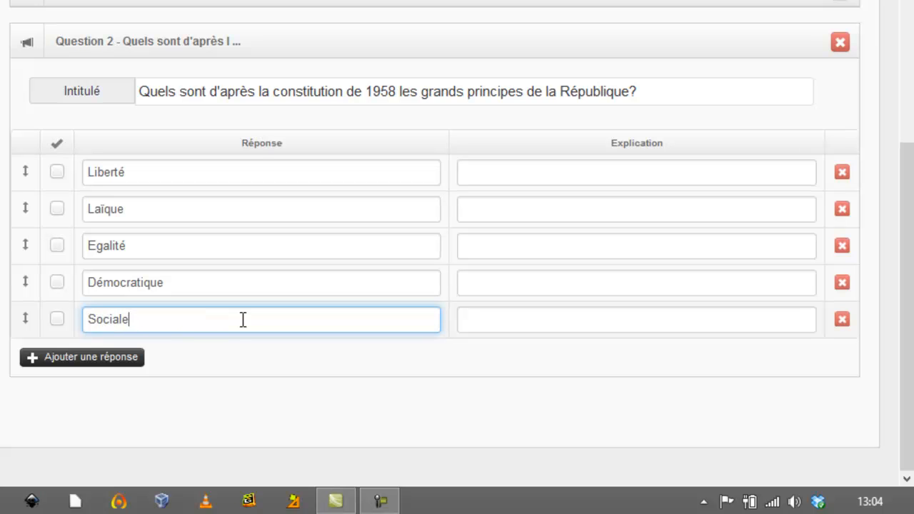
pyautogui.click(96, 358)
pyautogui.click(127, 357)
pyautogui.write('Fr')
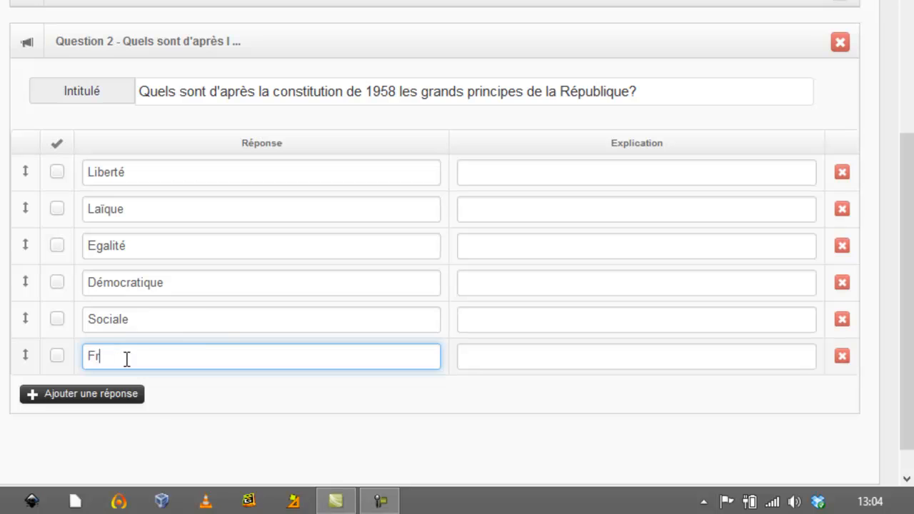
pyautogui.write('aternité')
# Add a seventh answer, "Indivisible", to Question 2 and mark Laïque, Démocratique, Sociale and Indivisible as correct.
pyautogui.click(102, 397)
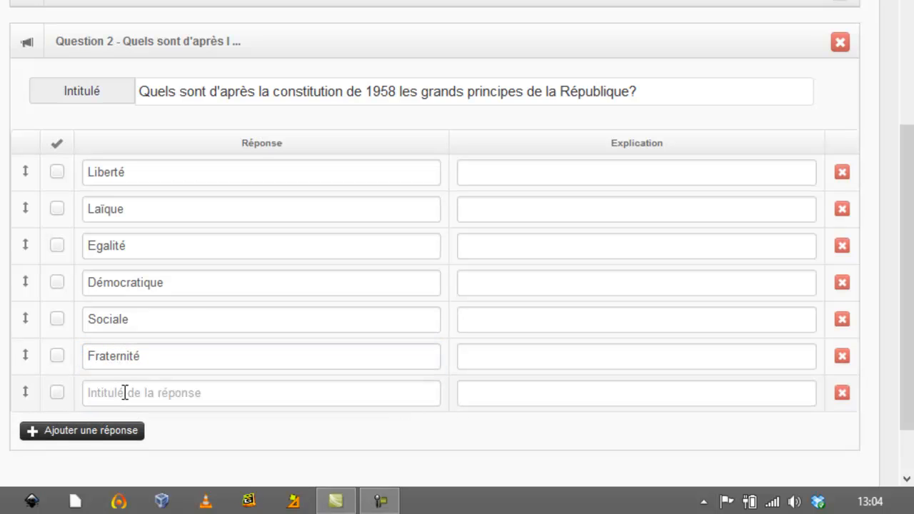
pyautogui.click(126, 393)
pyautogui.write('I')
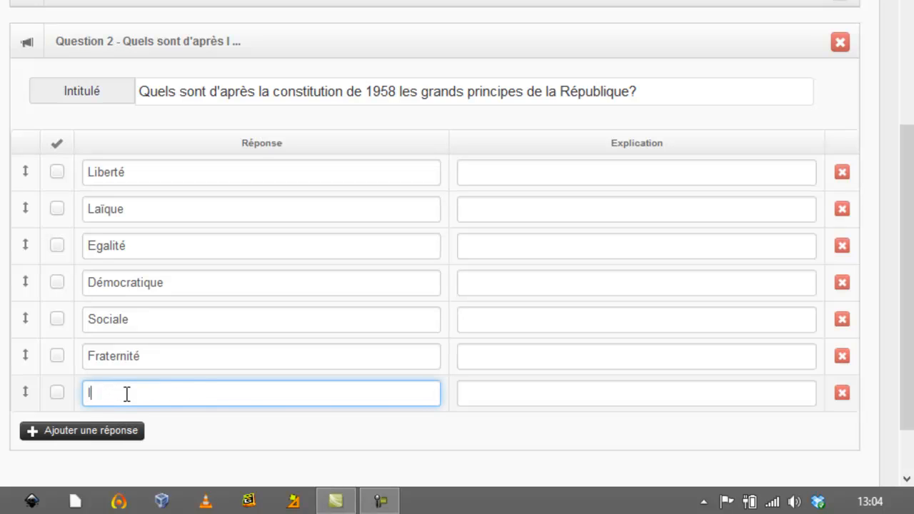
pyautogui.write('ndivisible')
pyautogui.click(57, 209)
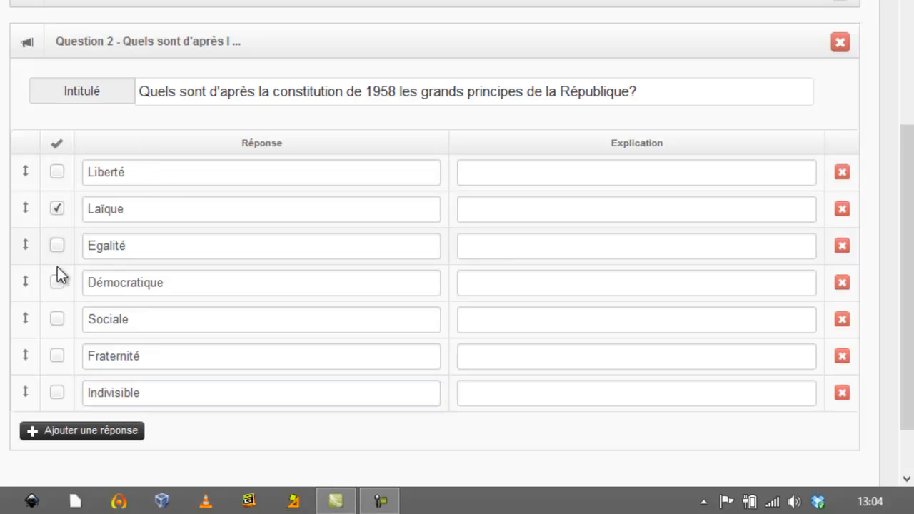
pyautogui.click(57, 284)
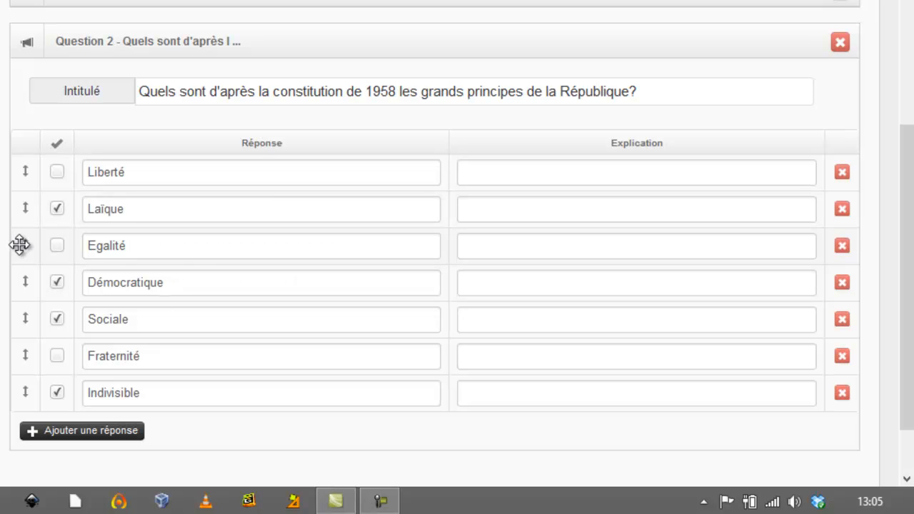
# Reorder Question 2's answers alphabetically: Démocratique, Egalité, Fraternité, Indivisible, Laïque, Liberté, Sociale.
pyautogui.moveTo(21, 245); pyautogui.dragTo(26, 176)
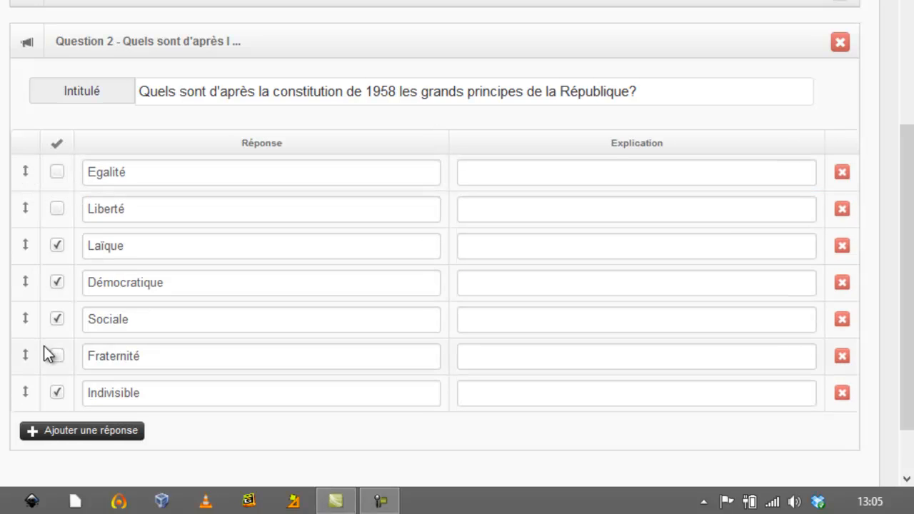
pyautogui.moveTo(27, 355); pyautogui.dragTo(36, 208)
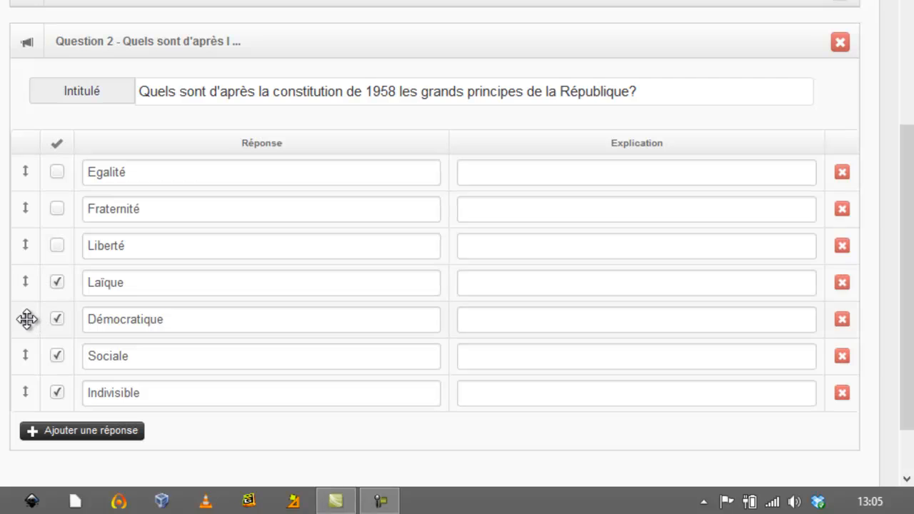
pyautogui.moveTo(26, 319); pyautogui.dragTo(50, 160)
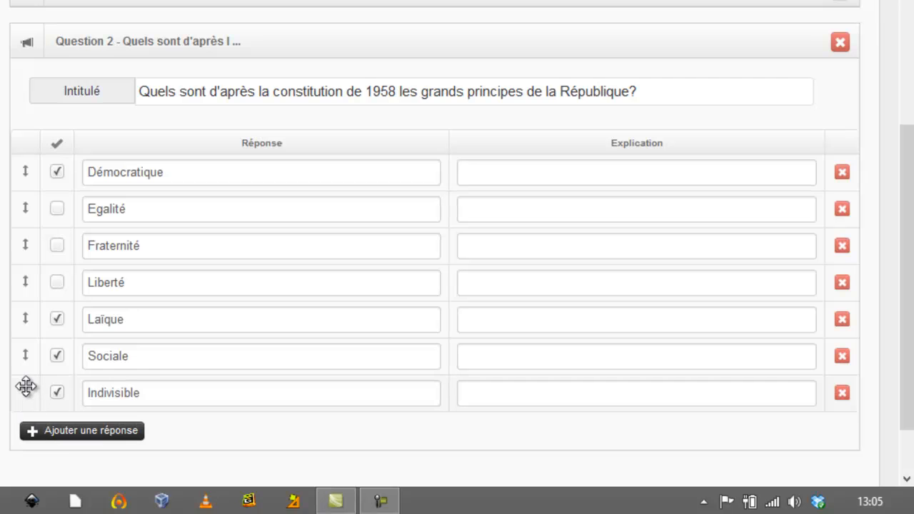
pyautogui.moveTo(25, 392); pyautogui.dragTo(27, 279)
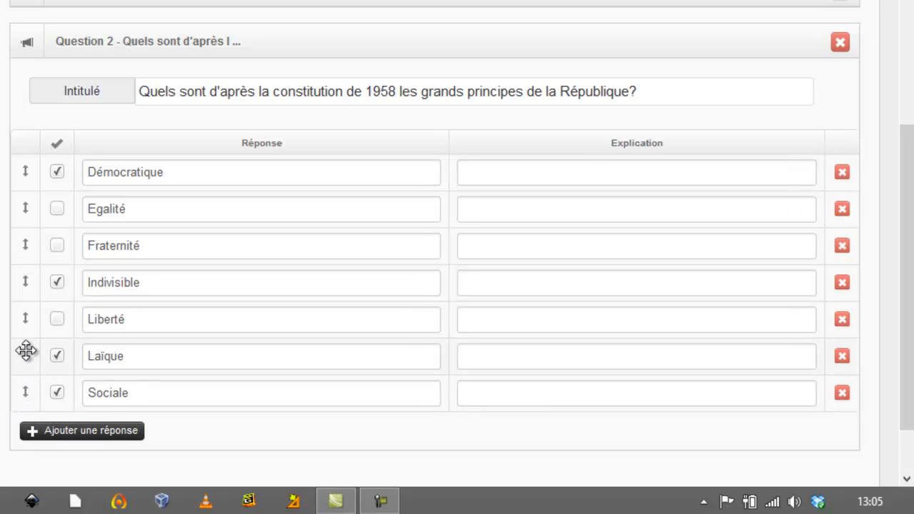
pyautogui.moveTo(26, 357); pyautogui.dragTo(30, 311)
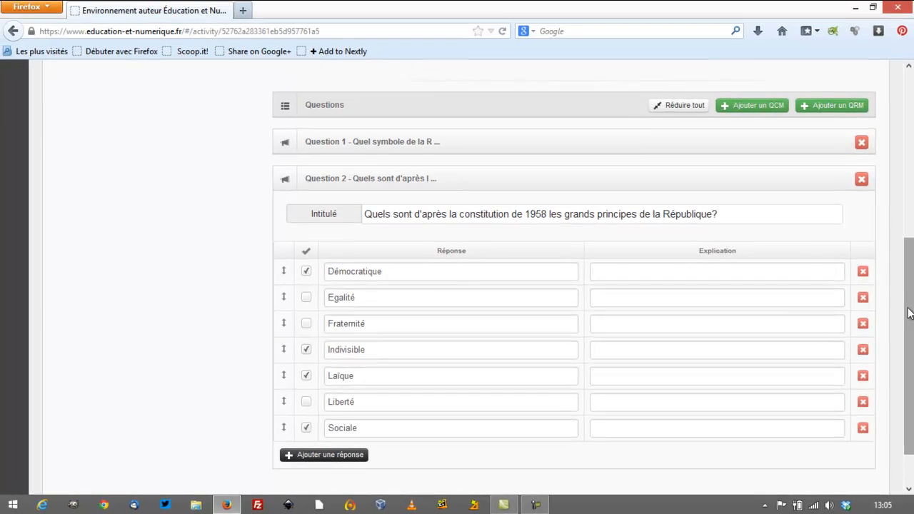
# Save the activity draft and dismiss the save confirmation.
pyautogui.moveTo(905, 292); pyautogui.dragTo(900, 88)
pyautogui.click(592, 153)
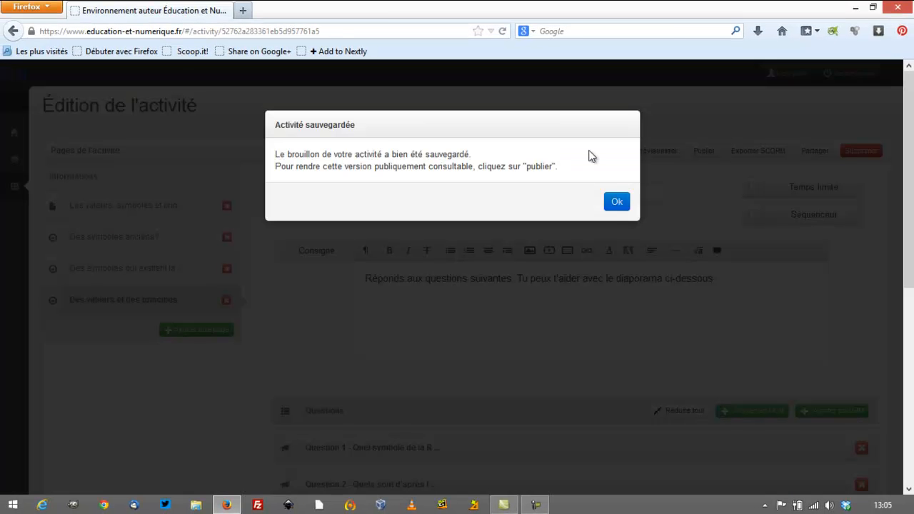
pyautogui.click(613, 203)
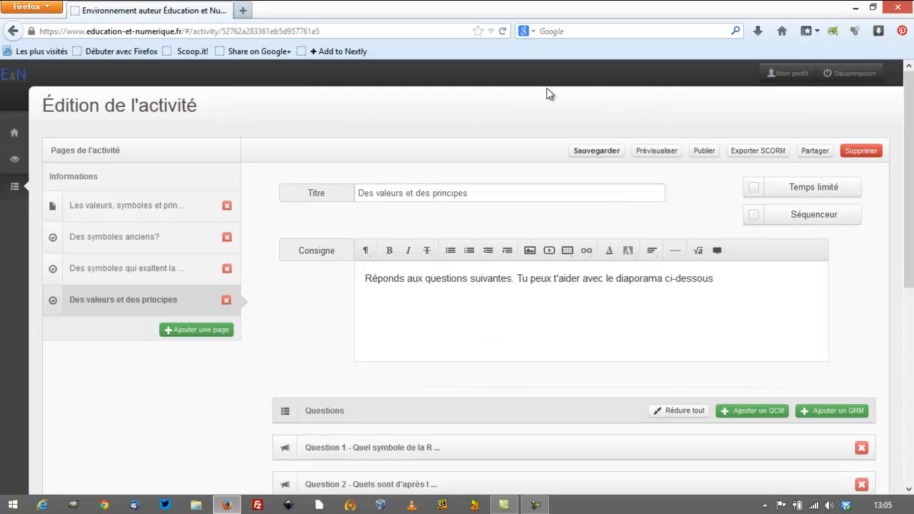
pyautogui.click(108, 300)
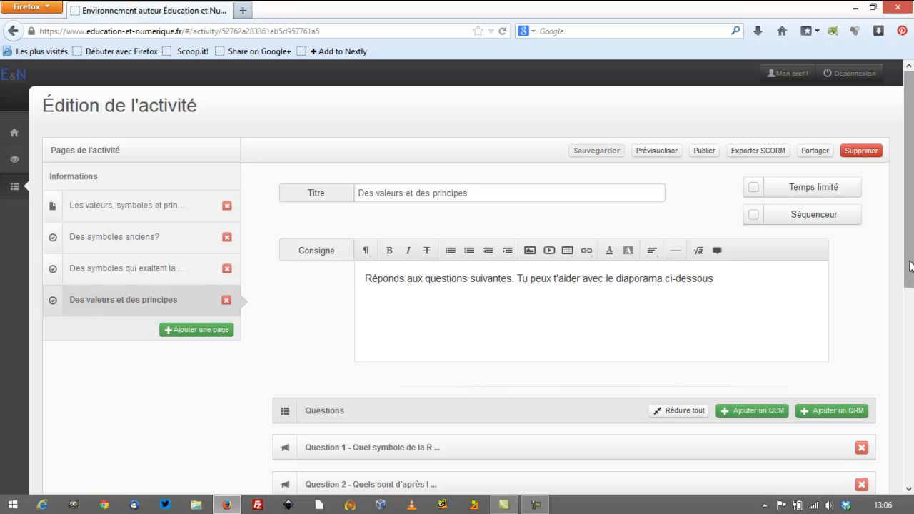
pyautogui.moveTo(910, 264); pyautogui.dragTo(900, 467)
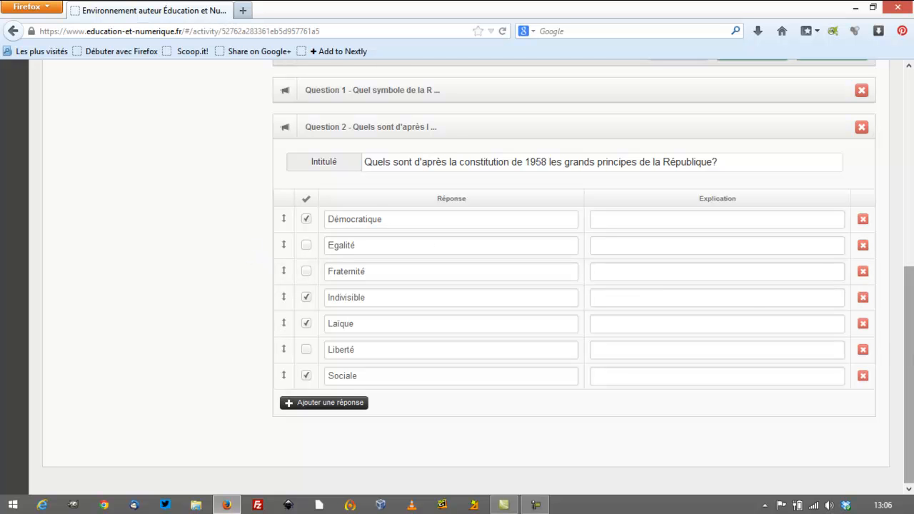
pyautogui.moveTo(911, 357); pyautogui.dragTo(912, 181)
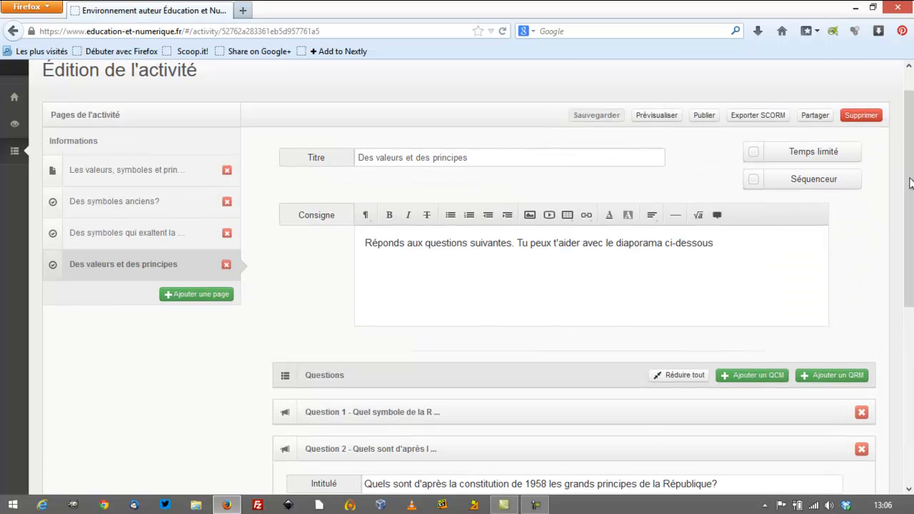